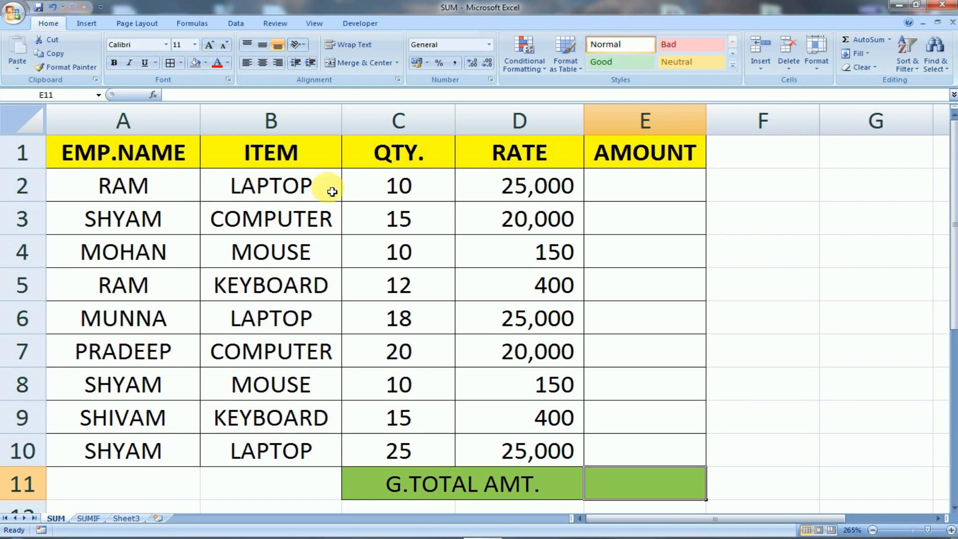
# Step: Calculate each AMOUNT as quantity times rate by entering =C2*D2 in E2 and filling it down through E10
pyautogui.click(645, 194)
pyautogui.write('=')
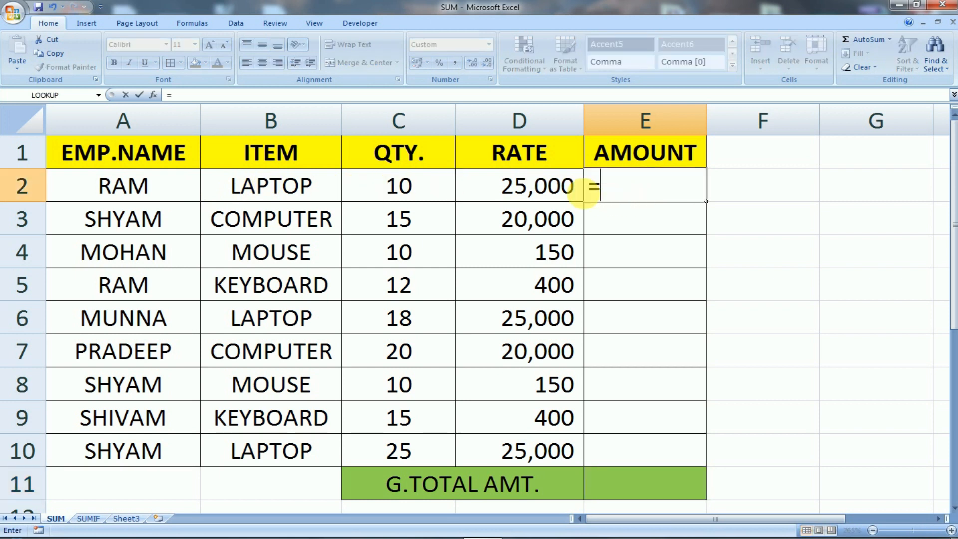
pyautogui.click(440, 190)
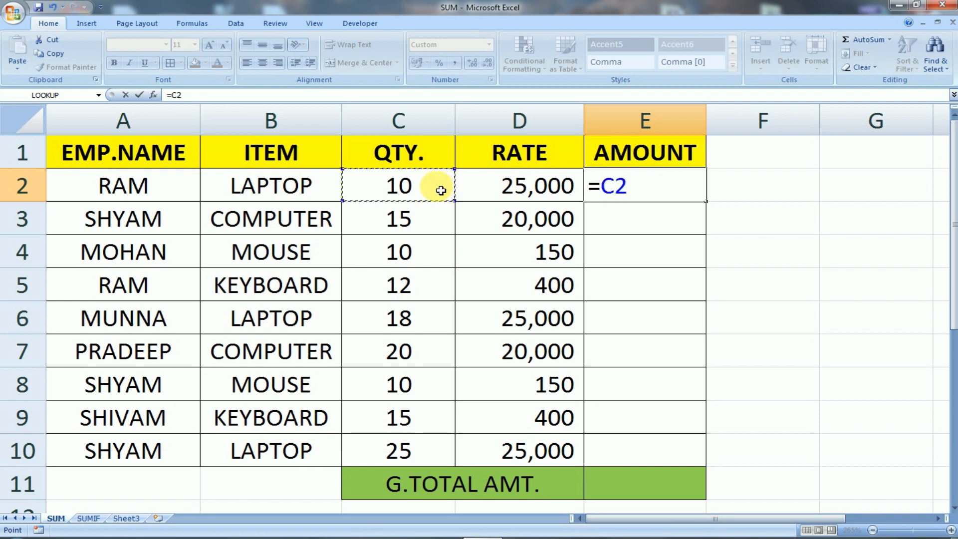
pyautogui.write('*')
pyautogui.click(522, 192)
pyautogui.press('Return')
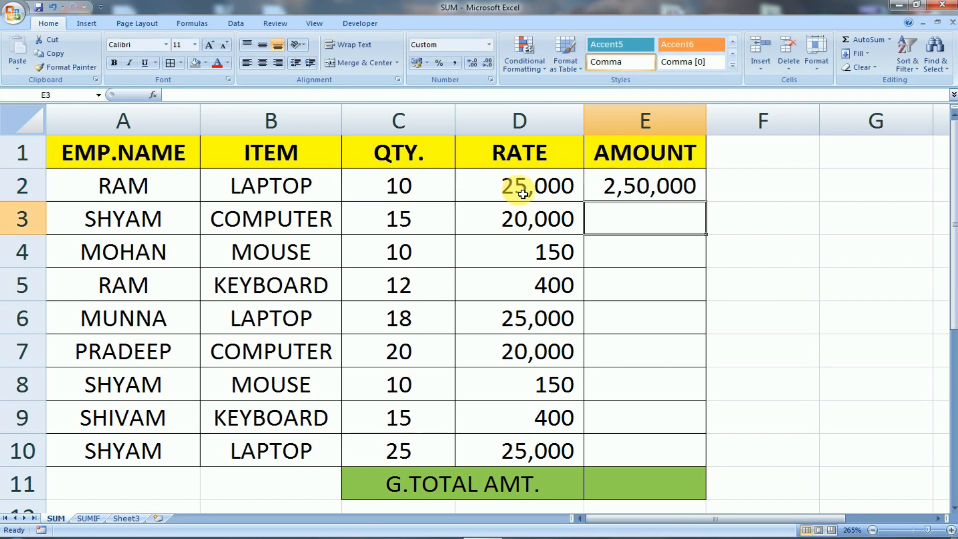
pyautogui.click(635, 185)
pyautogui.moveTo(711, 208); pyautogui.dragTo(681, 461)
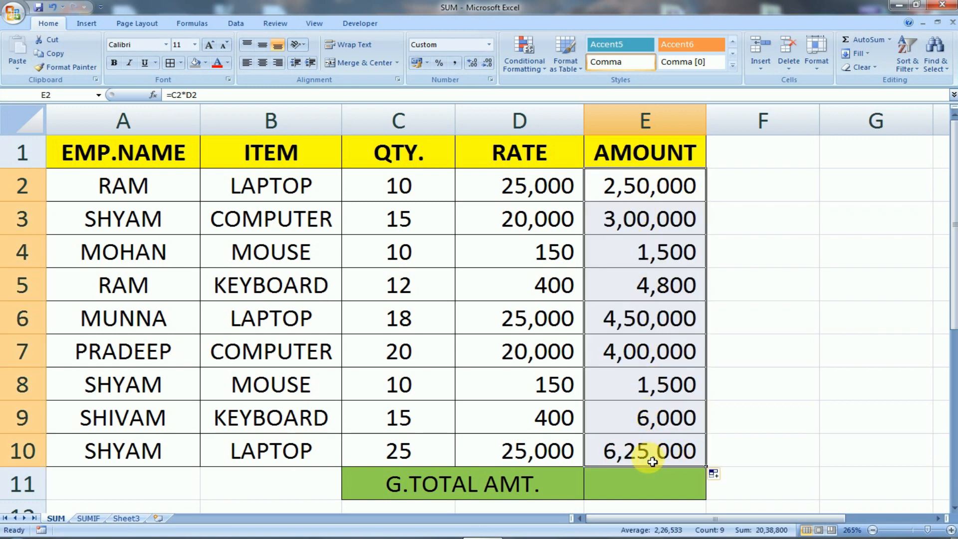
# Step: Calculate the grand total in E11 with =SUM(E2:E10) and widen column E to fit its contents
pyautogui.click(684, 490)
pyautogui.moveTo(663, 449); pyautogui.dragTo(660, 199)
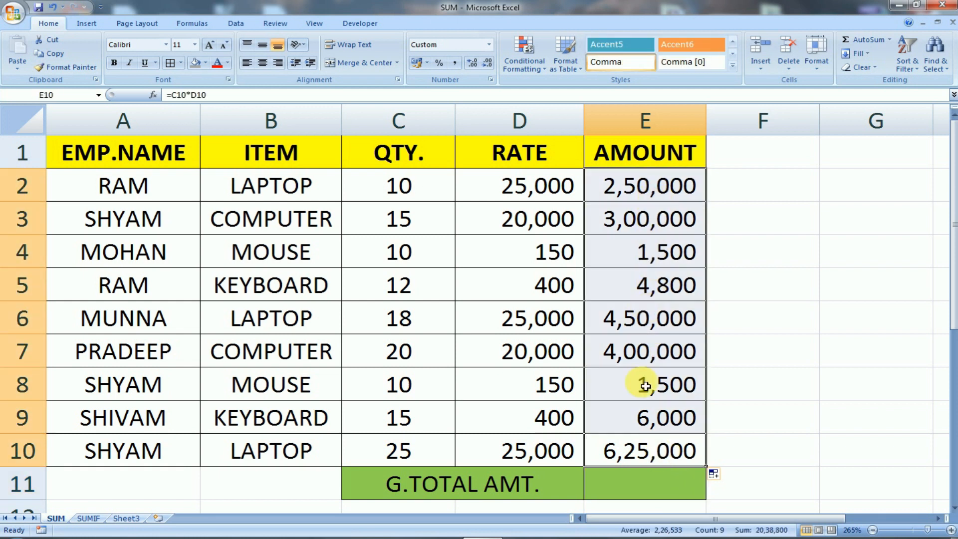
pyautogui.click(636, 480)
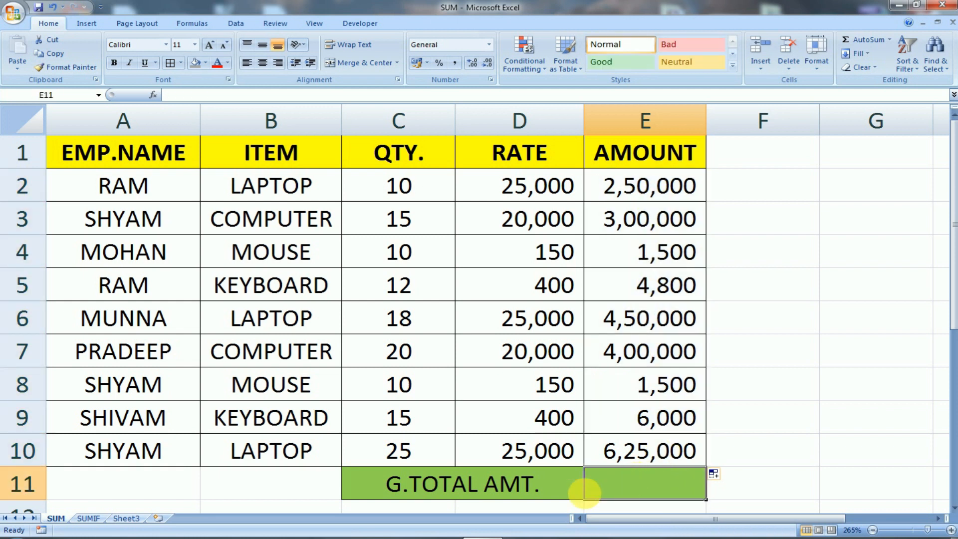
pyautogui.doubleClick(638, 493)
pyautogui.write('=')
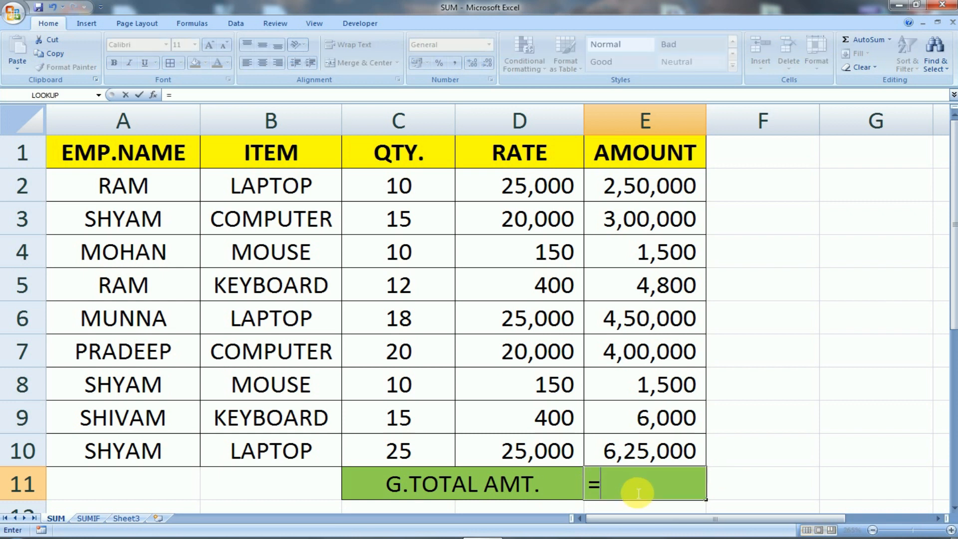
pyautogui.write('SUM')
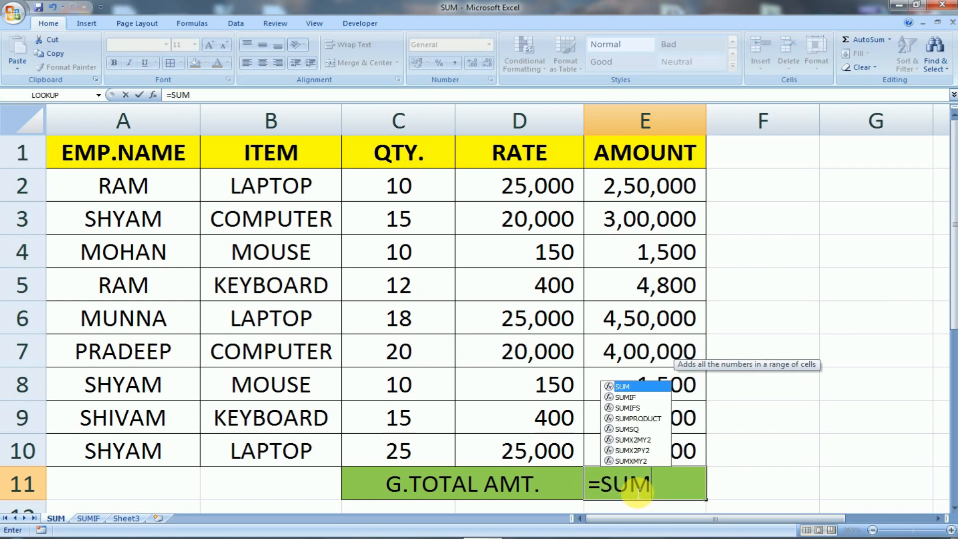
pyautogui.write('(')
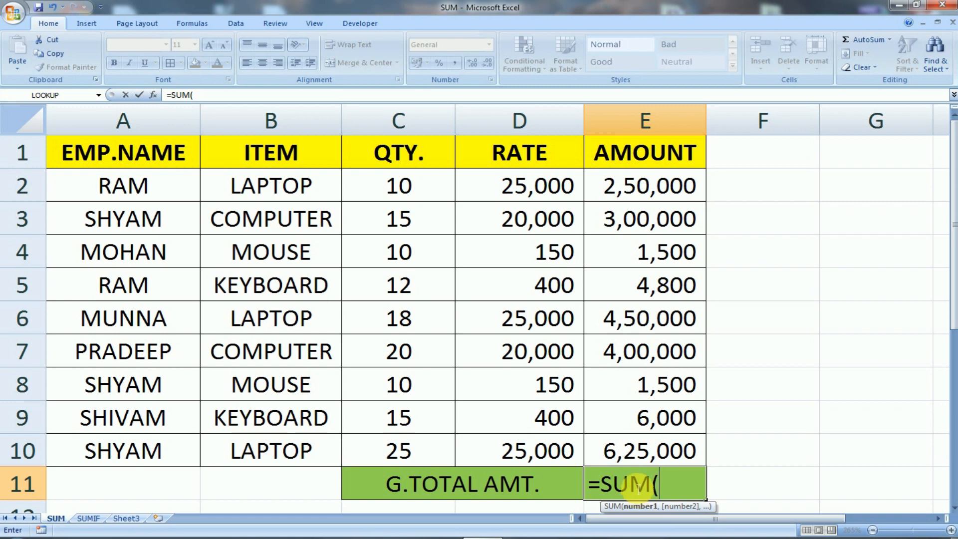
pyautogui.moveTo(630, 186); pyautogui.dragTo(635, 465)
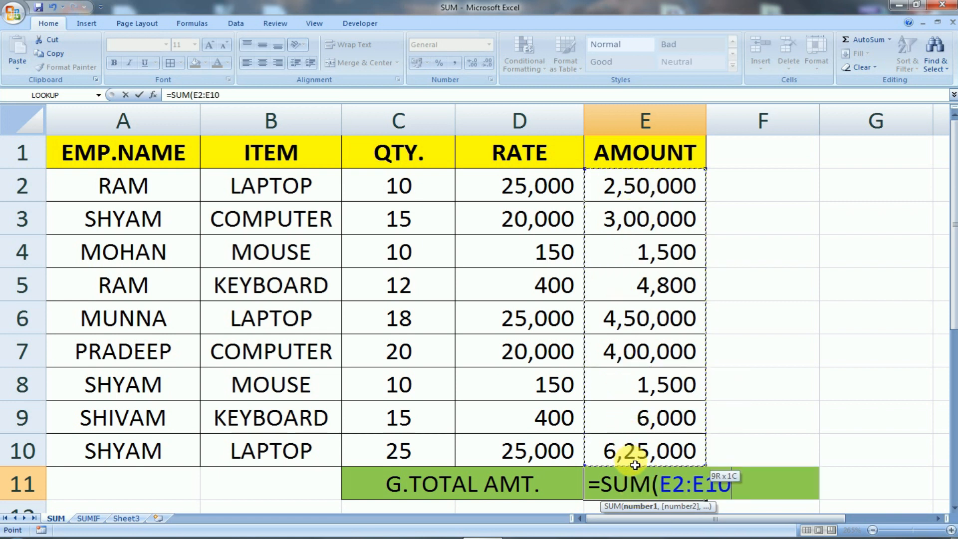
pyautogui.write(')')
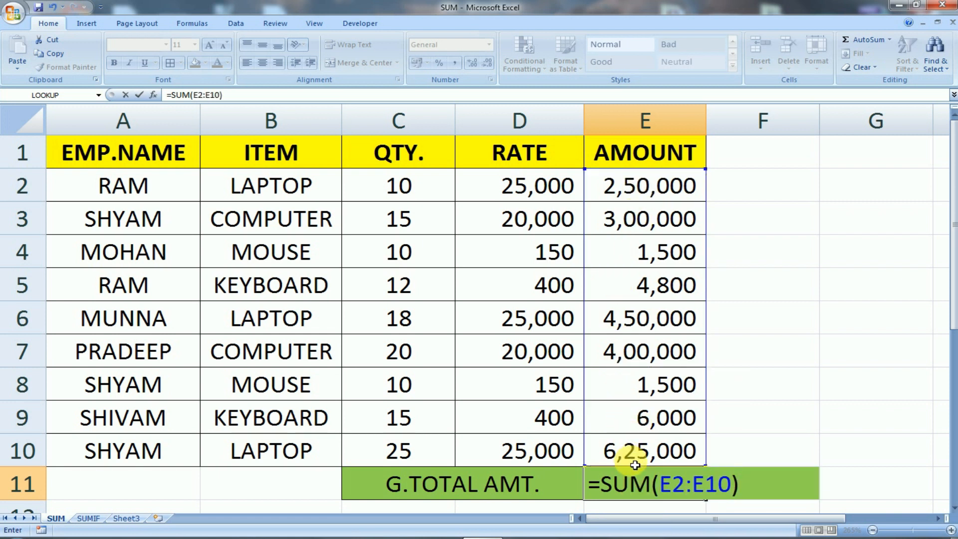
pyautogui.press('Return')
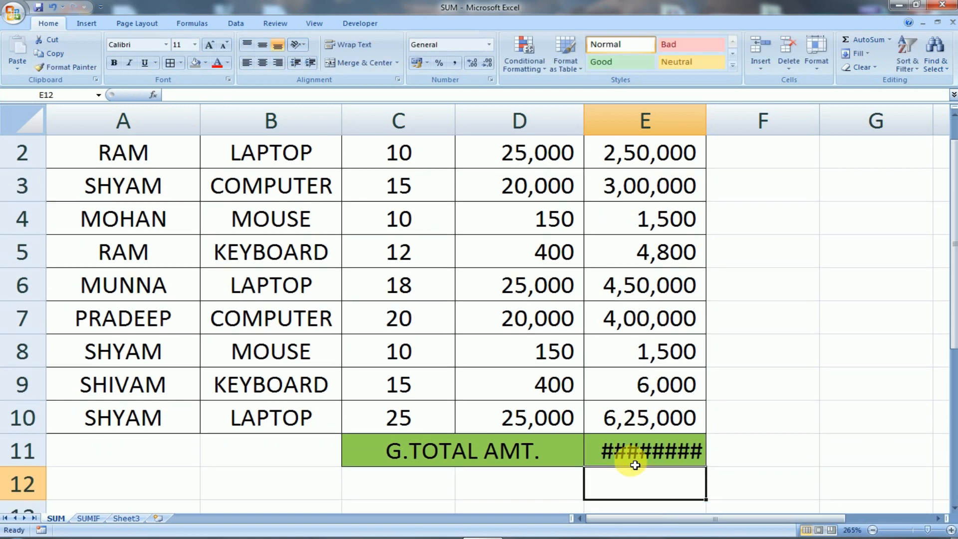
pyautogui.doubleClick(708, 121)
pyautogui.click(652, 451)
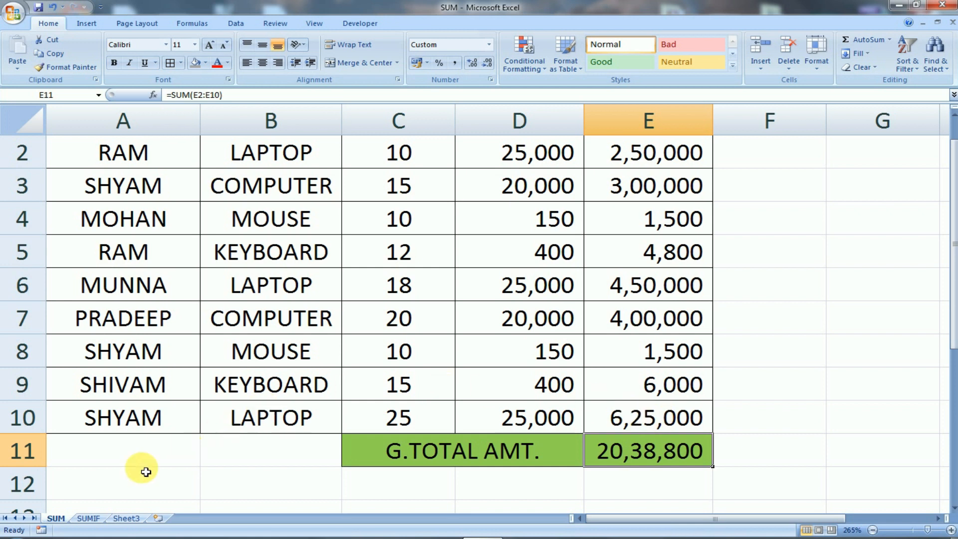
# Step: Switch to the SUMIF sheet and review the employee, item, quantity, rate and amount columns
pyautogui.click(88, 518)
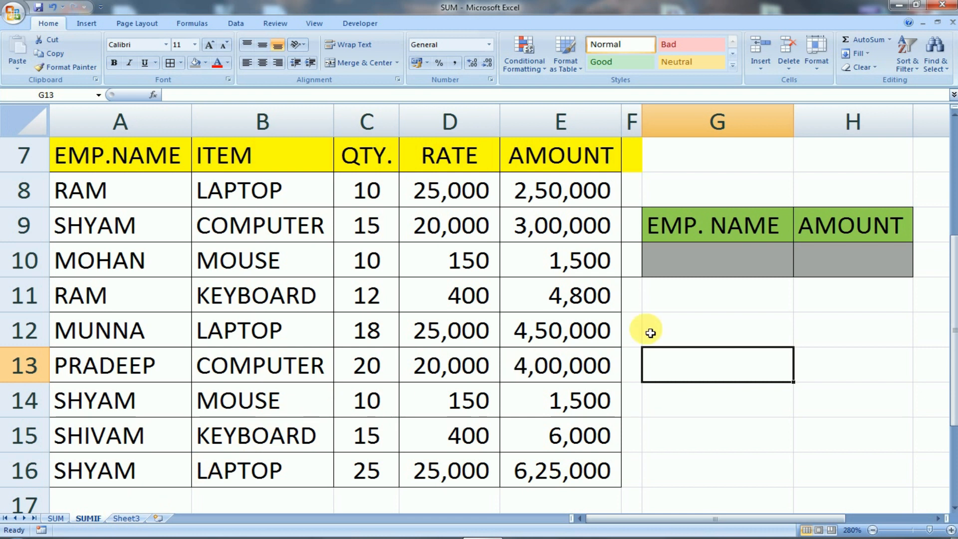
pyautogui.click(669, 324)
pyautogui.moveTo(100, 158); pyautogui.dragTo(108, 470)
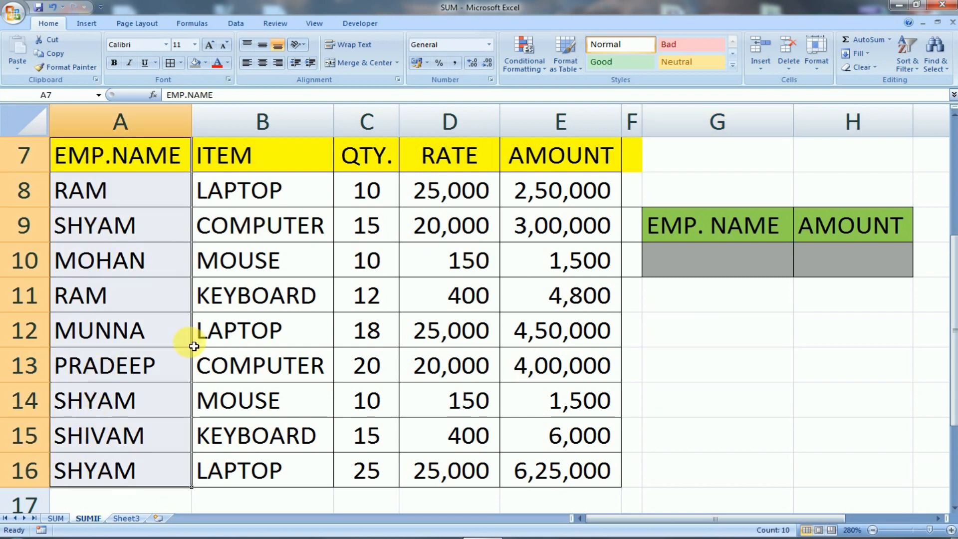
pyautogui.moveTo(295, 166); pyautogui.dragTo(278, 432)
pyautogui.moveTo(364, 155); pyautogui.dragTo(524, 157)
pyautogui.click(536, 162)
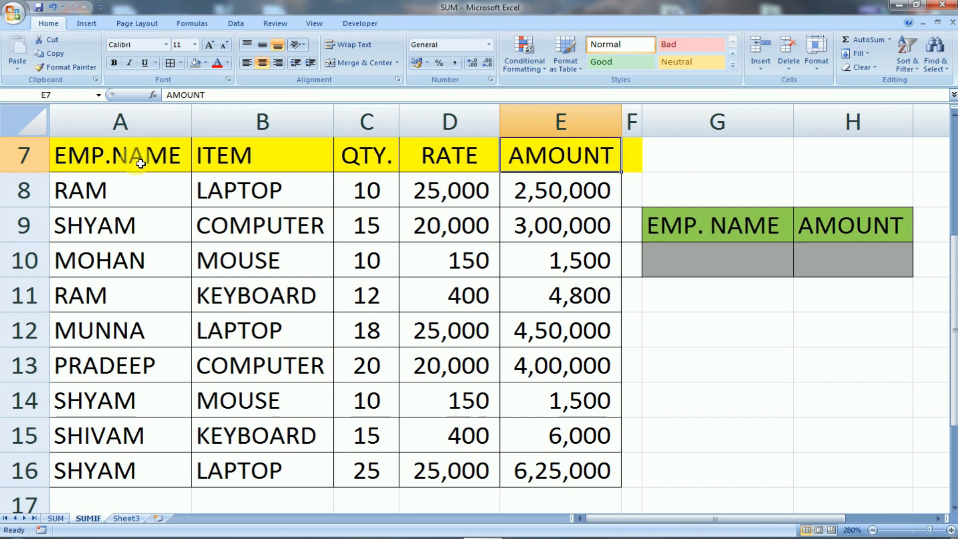
# Step: Examine the repeated employee's entries in rows 8 and 11, their amounts, and the summary cell H10
pyautogui.click(112, 194)
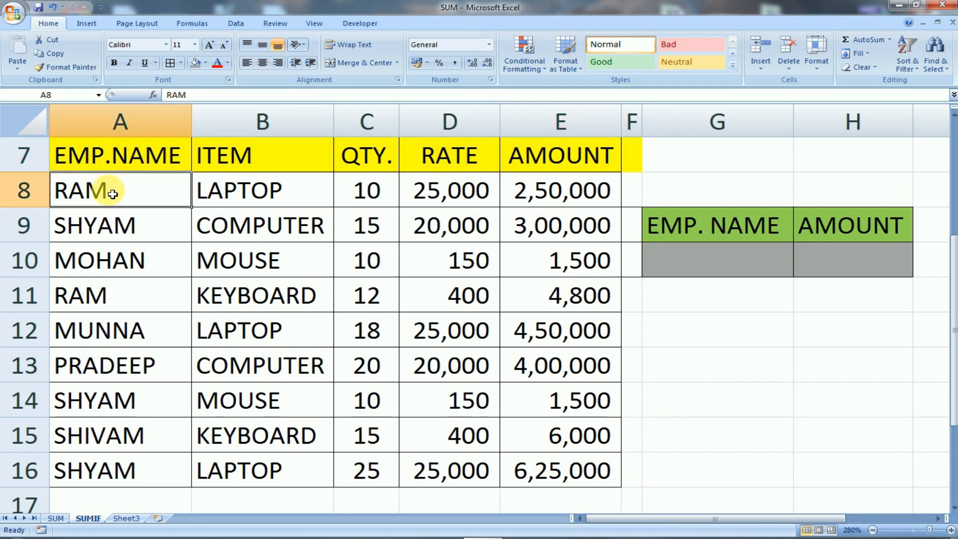
pyautogui.click(211, 191)
pyautogui.click(361, 192)
pyautogui.click(532, 187)
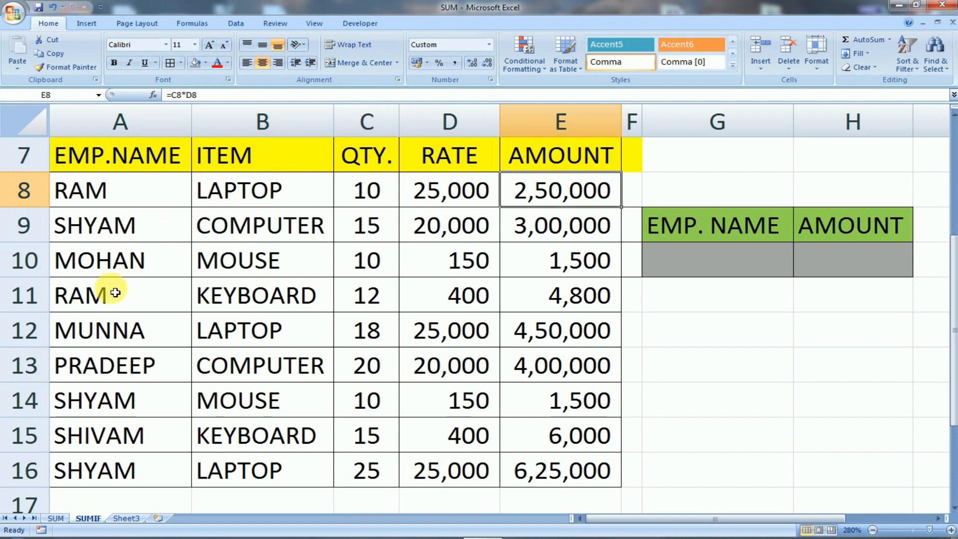
pyautogui.click(98, 303)
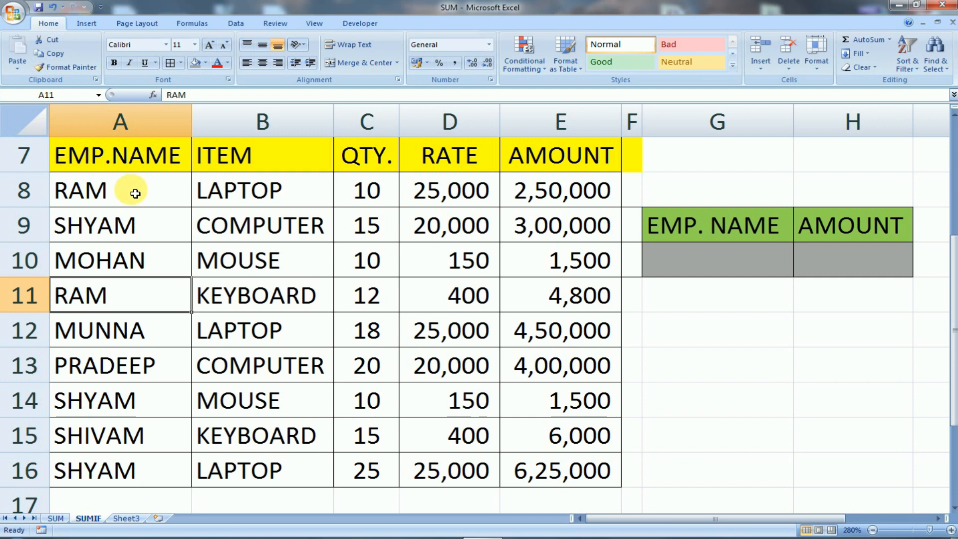
pyautogui.click(843, 257)
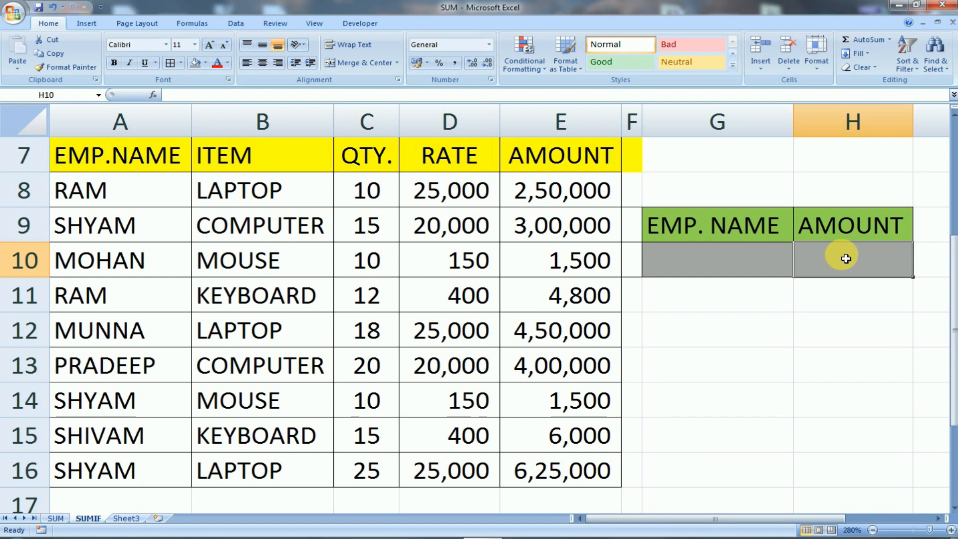
pyautogui.click(111, 193)
pyautogui.click(122, 286)
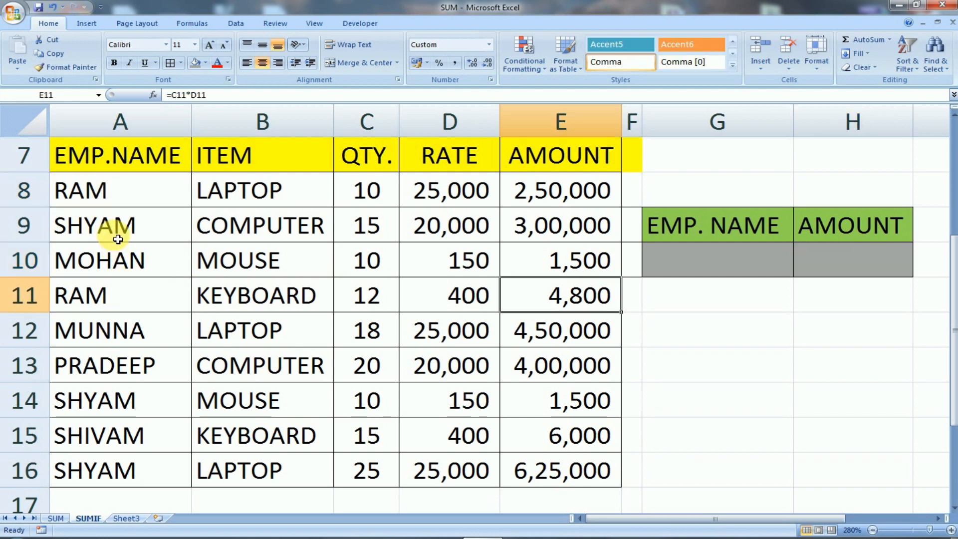
pyautogui.click(107, 195)
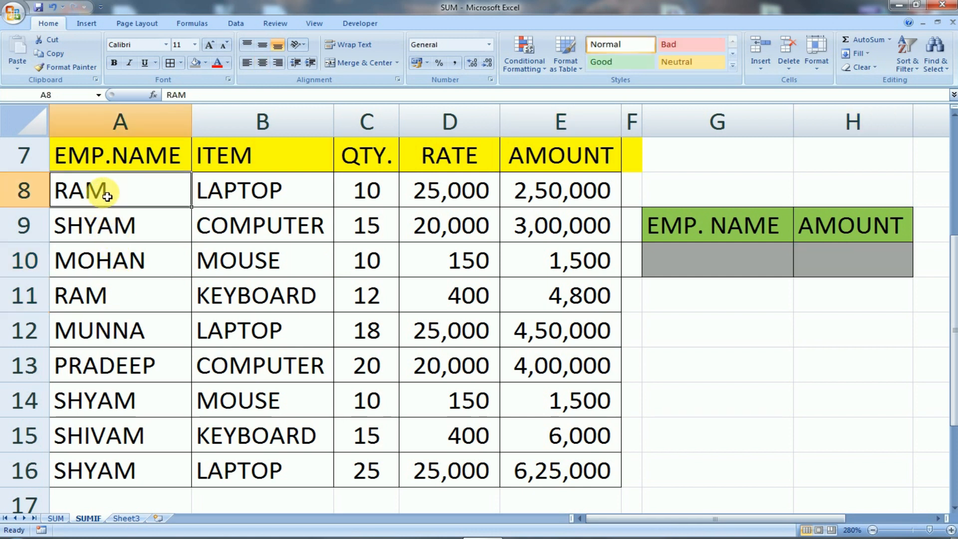
pyautogui.click(125, 299)
pyautogui.click(529, 299)
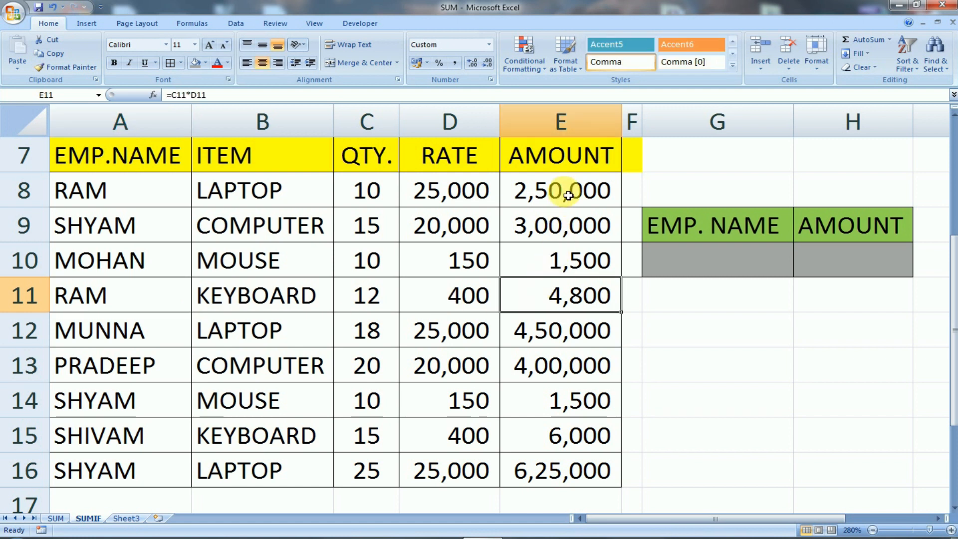
# Step: Enter =SUMIF(A7:E16,G9:G10,E7:E16) in H10 to sum the amounts for the employee name criterion
pyautogui.click(843, 269)
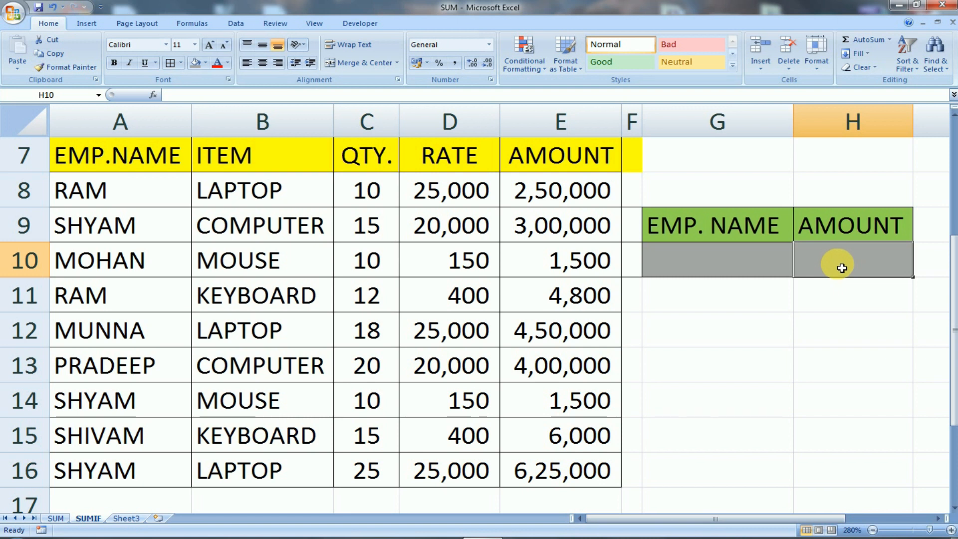
pyautogui.write('=')
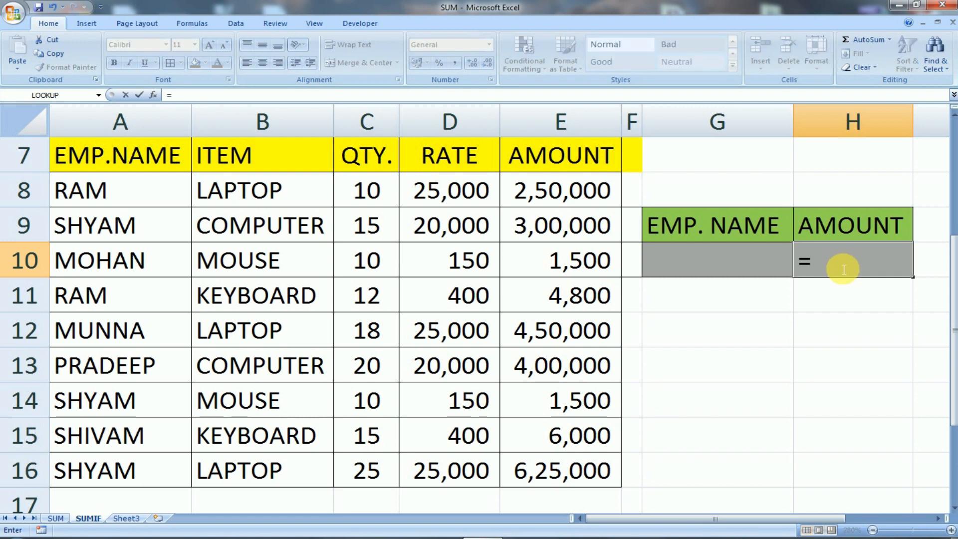
pyautogui.write('SUM')
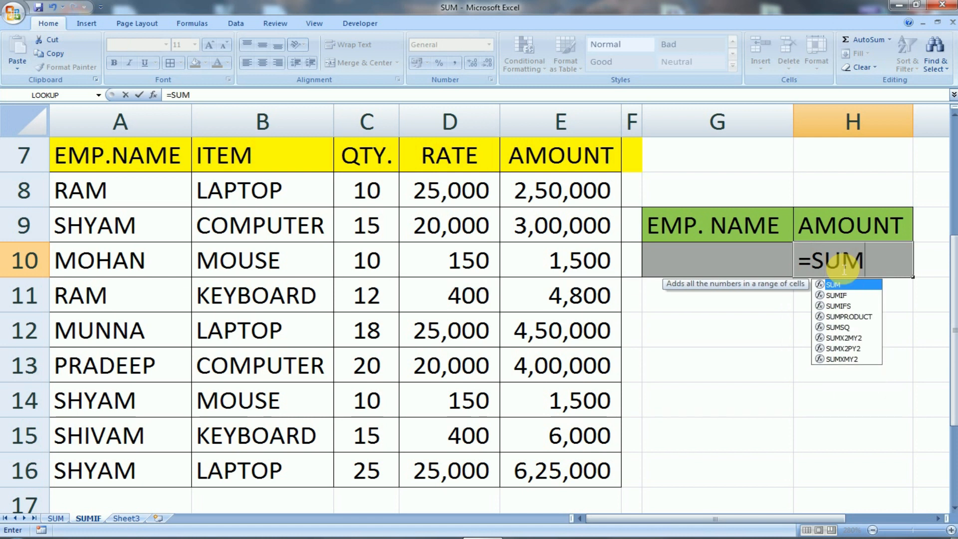
pyautogui.write('IF')
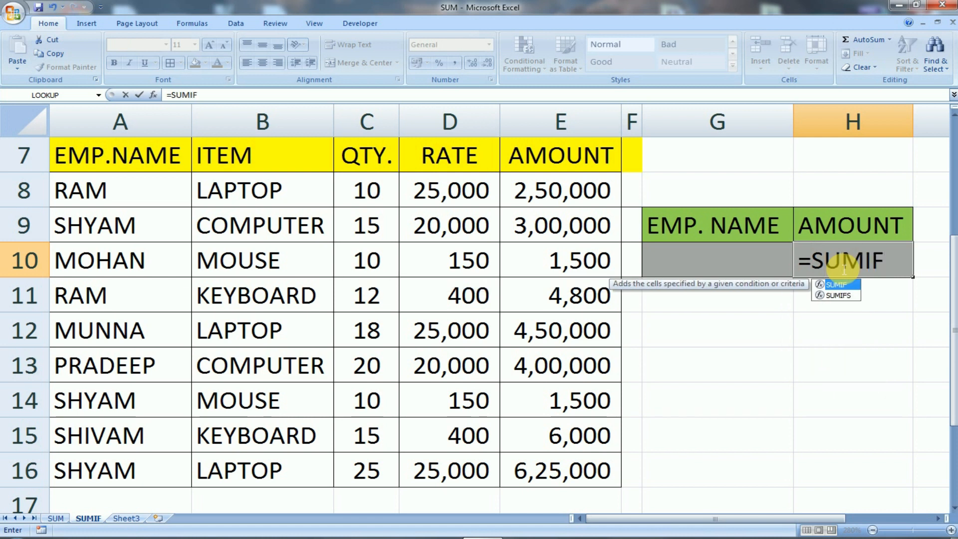
pyautogui.write('(')
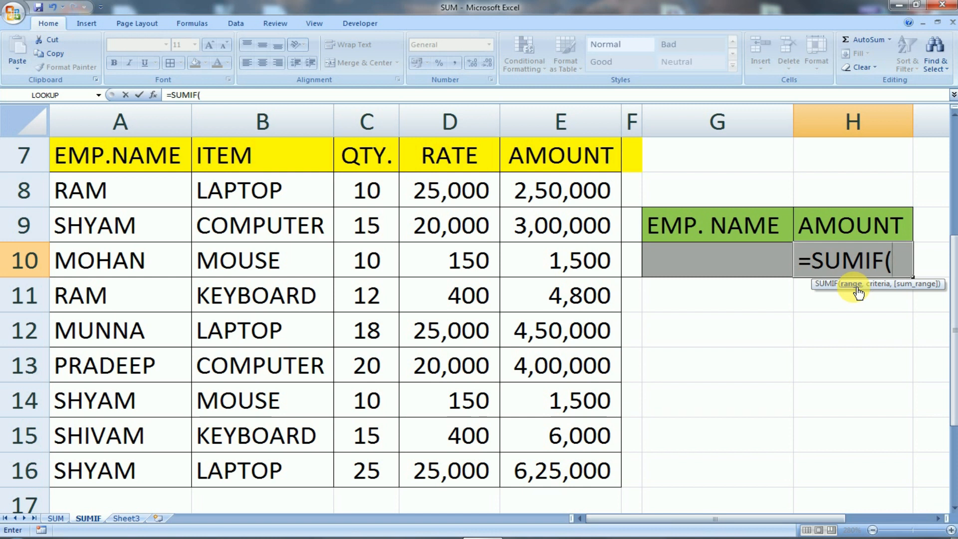
pyautogui.moveTo(106, 159); pyautogui.dragTo(556, 465)
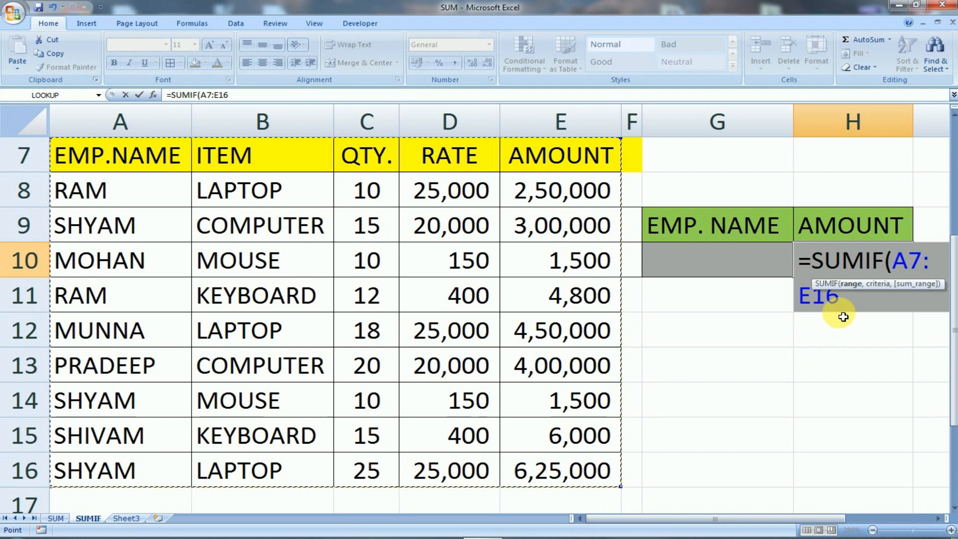
pyautogui.write(',')
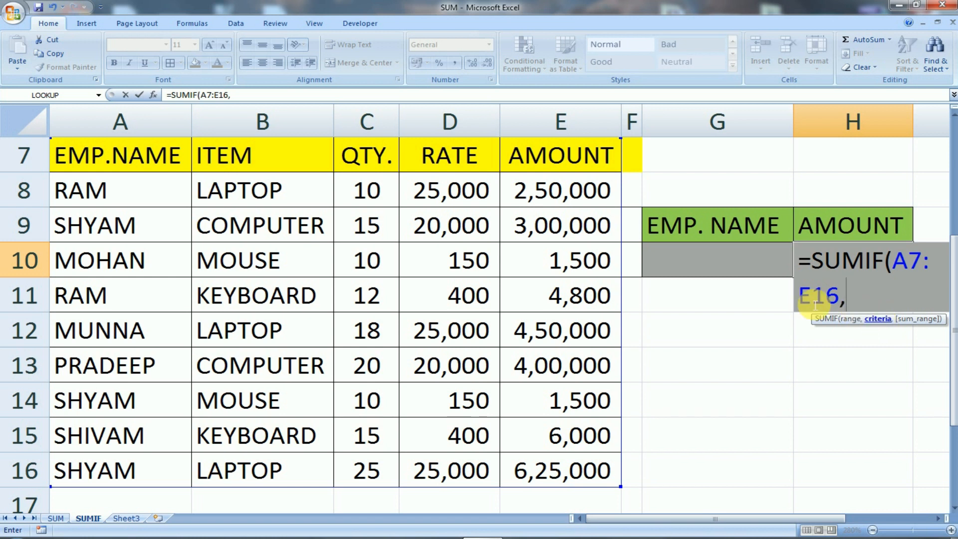
pyautogui.moveTo(706, 235); pyautogui.dragTo(722, 264)
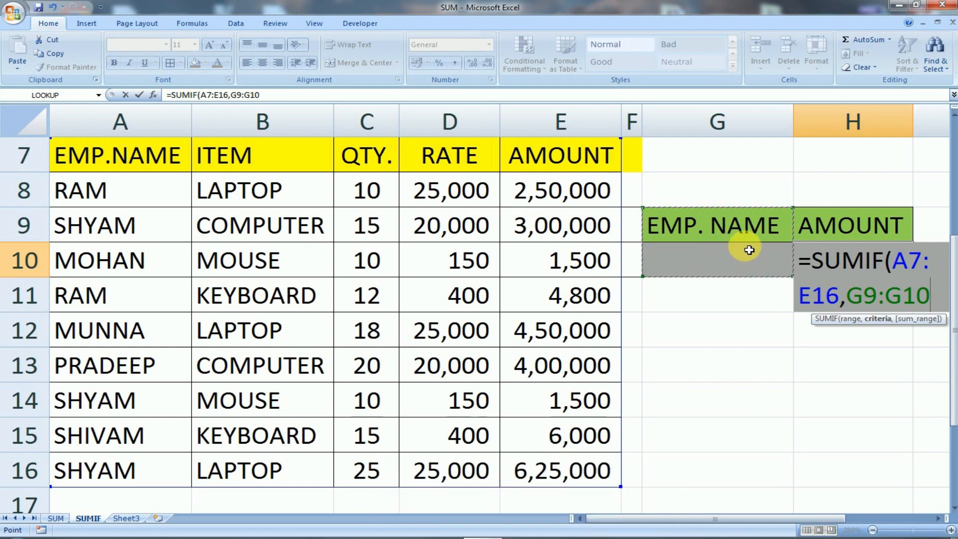
pyautogui.write(',')
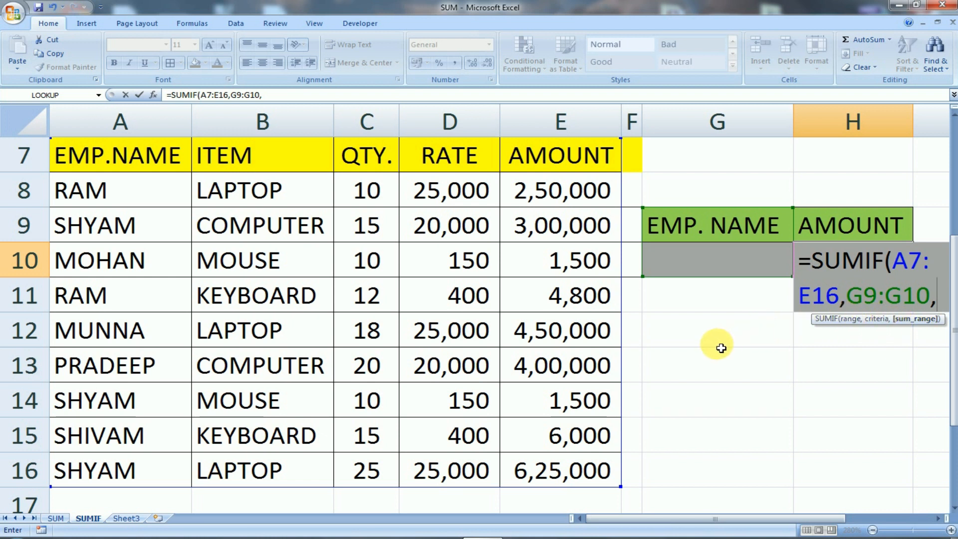
pyautogui.click(556, 164)
pyautogui.moveTo(556, 165); pyautogui.dragTo(567, 466)
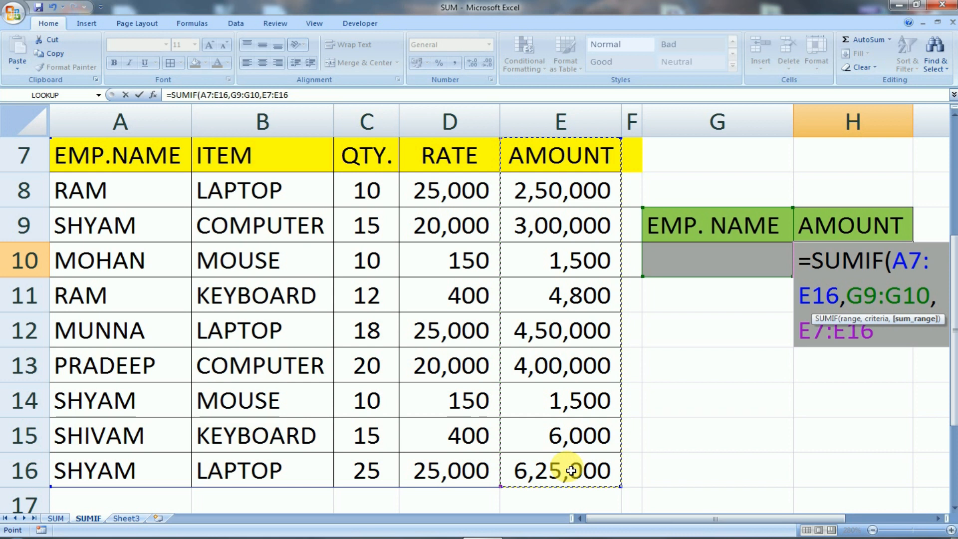
pyautogui.write(')')
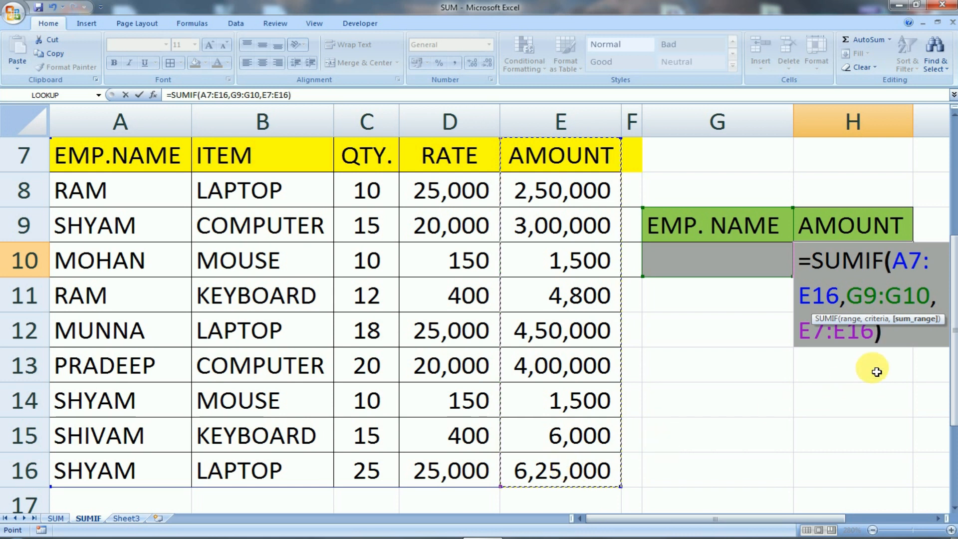
pyautogui.press('Return')
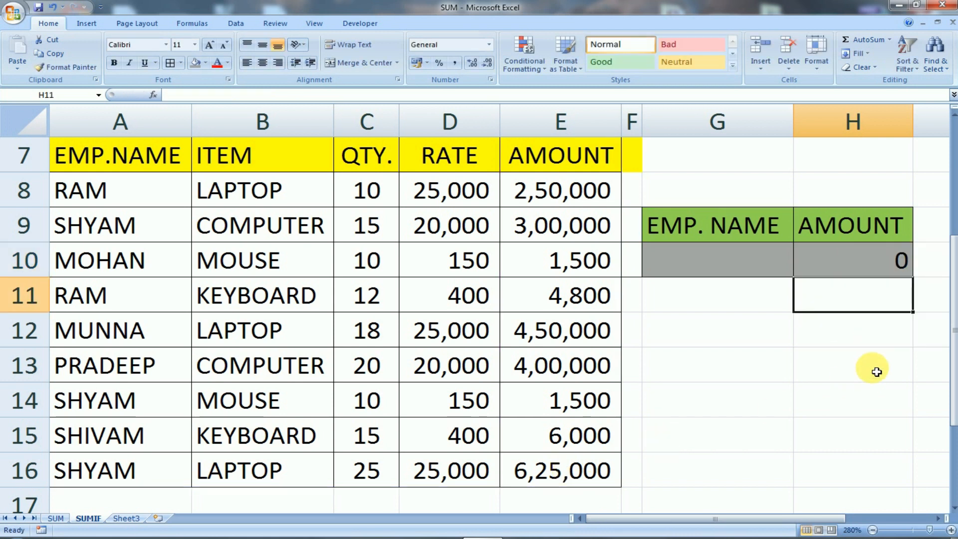
# Step: Enter the employee name from A9 as the criterion in G10 to total that employee's amounts
pyautogui.click(878, 260)
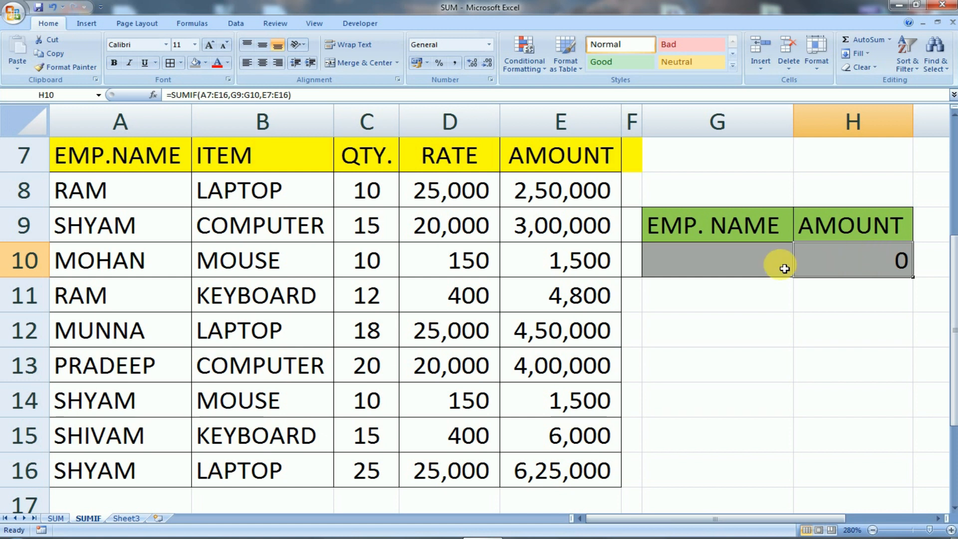
pyautogui.click(722, 267)
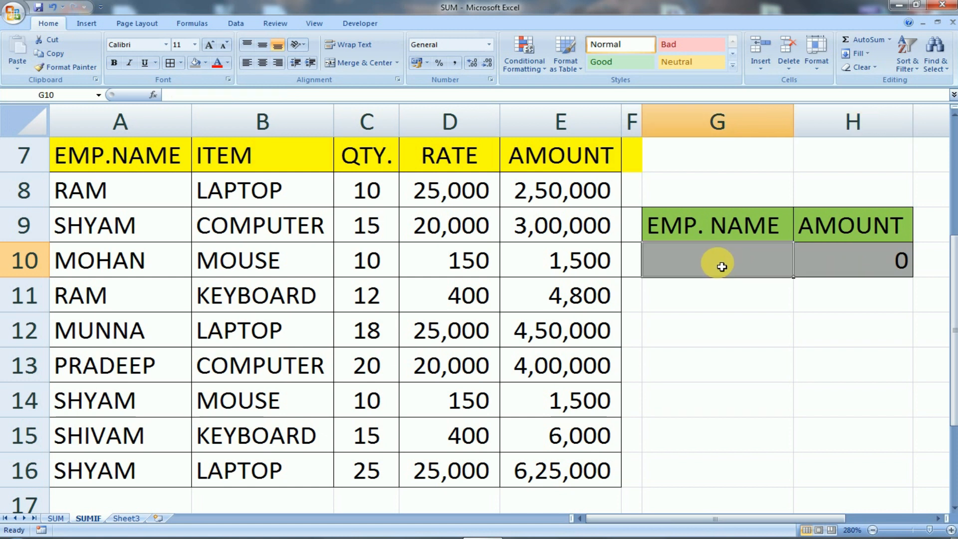
pyautogui.write('SHYAM')
pyautogui.click(810, 269)
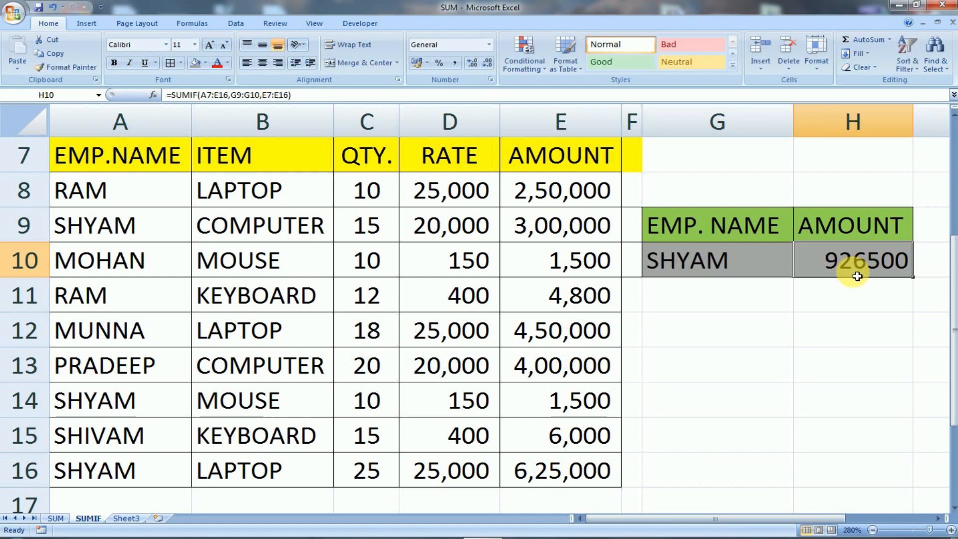
# Step: Examine the SUMIF result in H10 against the chosen employee's entries in rows 9, 14 and 16
pyautogui.click(772, 270)
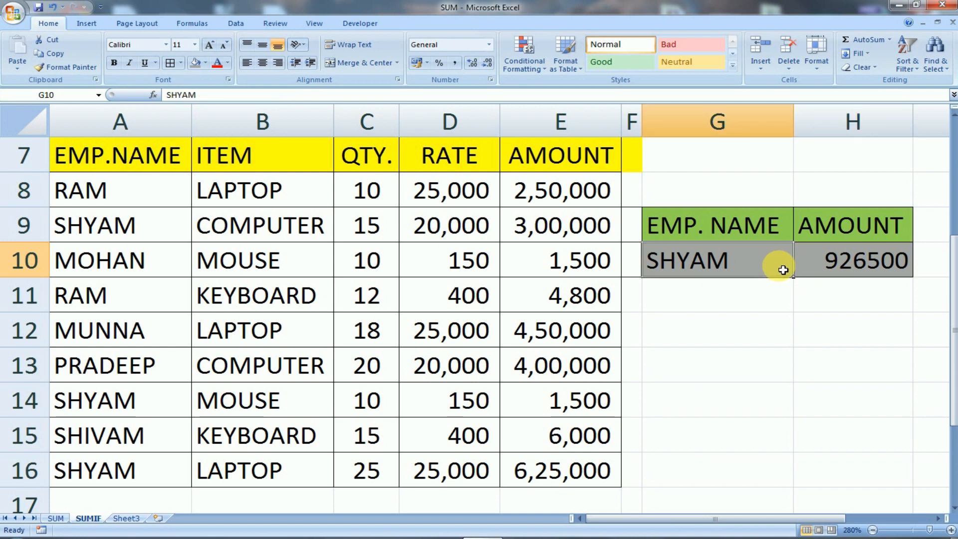
pyautogui.click(826, 268)
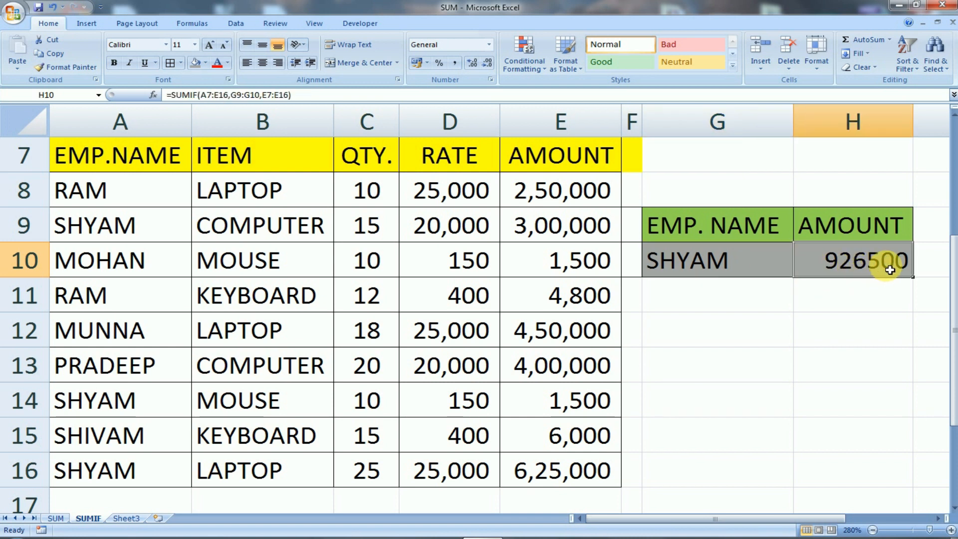
pyautogui.click(736, 271)
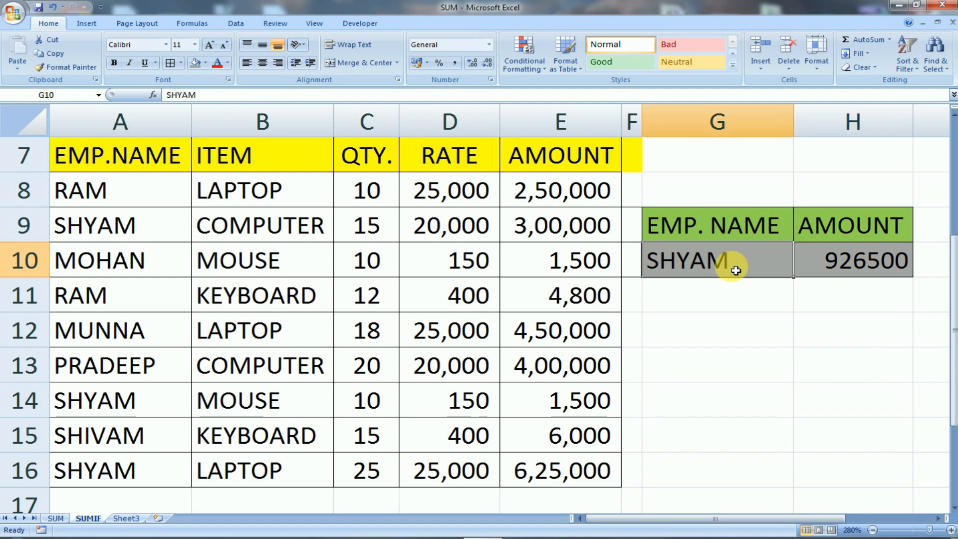
pyautogui.click(137, 228)
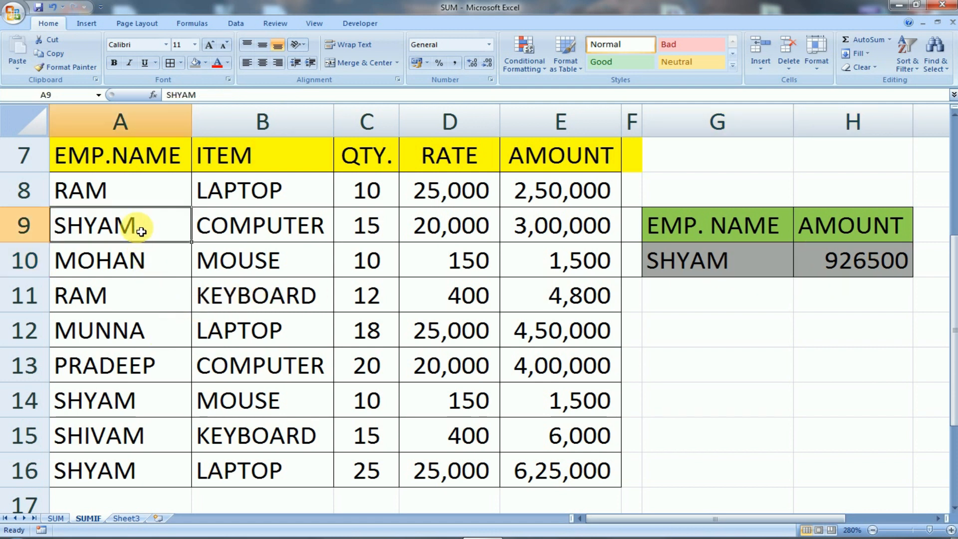
pyautogui.click(552, 228)
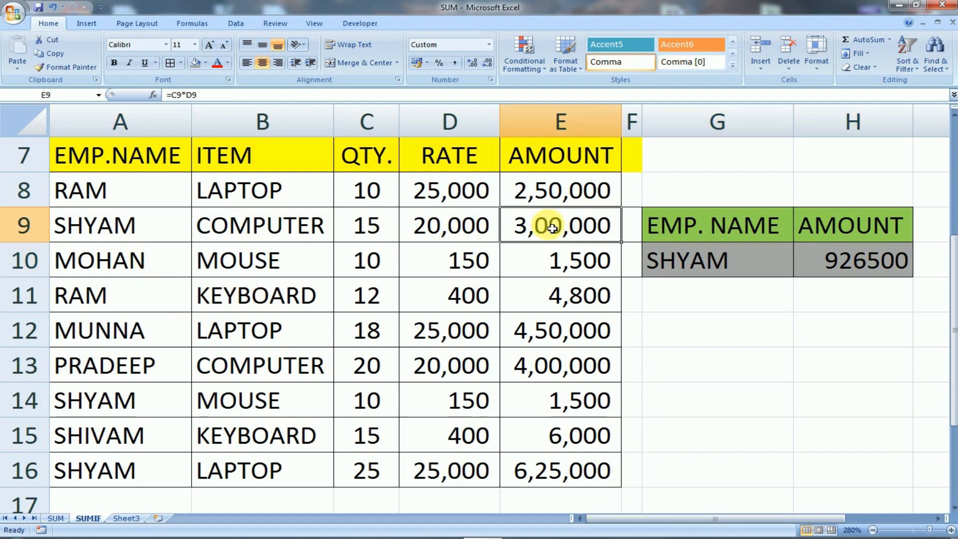
pyautogui.click(125, 230)
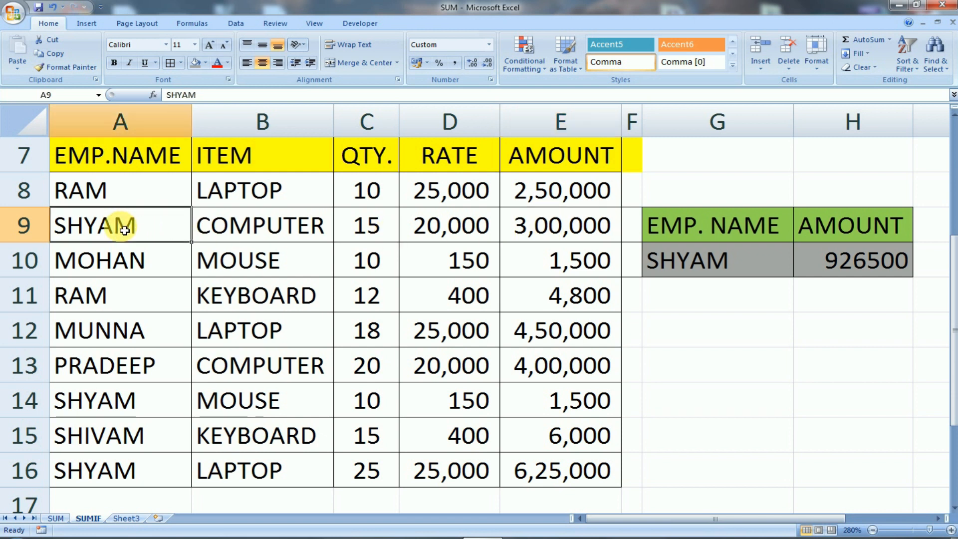
pyautogui.click(134, 395)
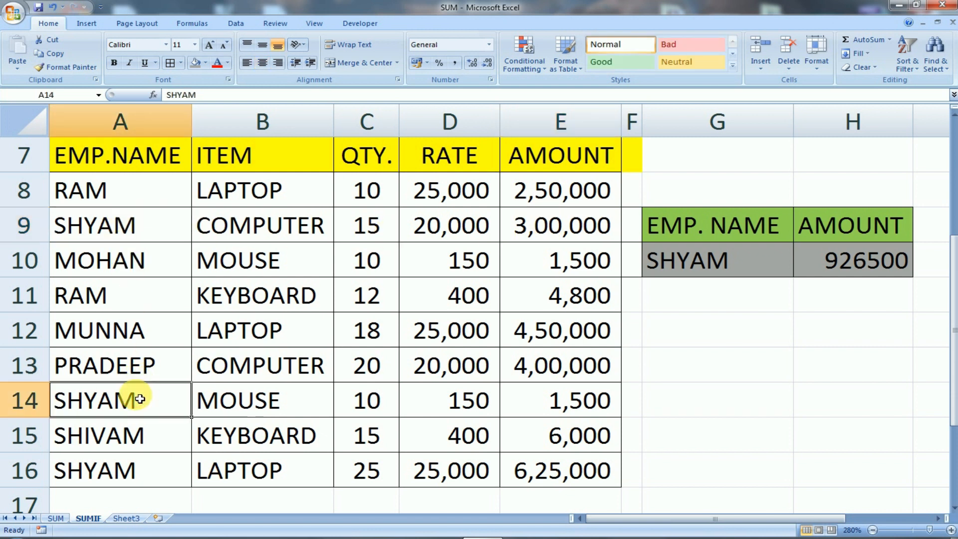
pyautogui.click(129, 475)
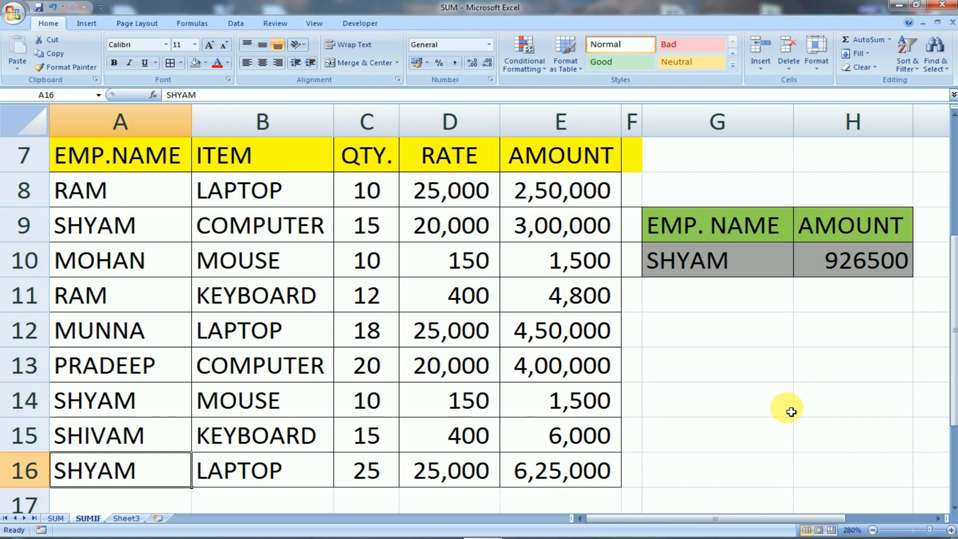
# Step: Cross-check the SUMIF total by entering =E9+E14+E16 in G14 and comparing it with H10
pyautogui.click(727, 412)
pyautogui.write('=')
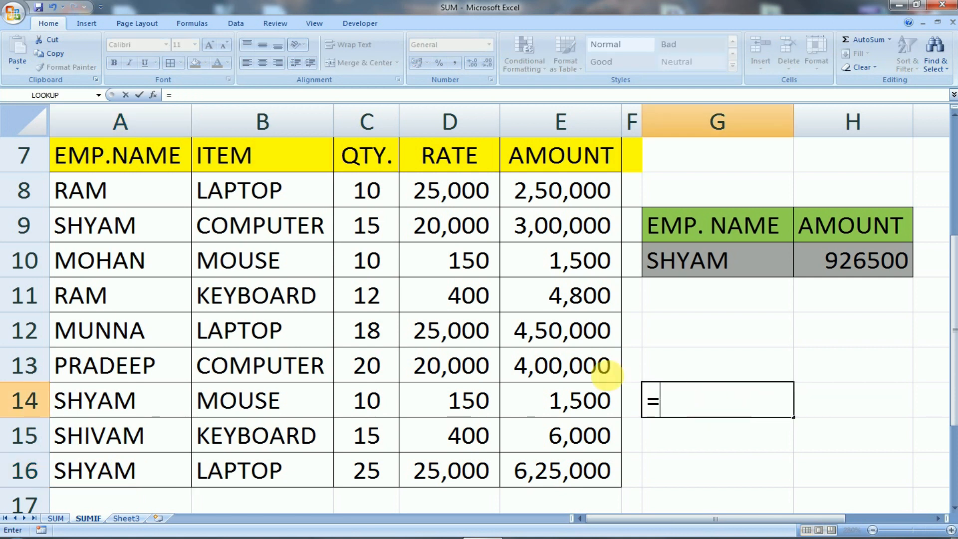
pyautogui.click(551, 224)
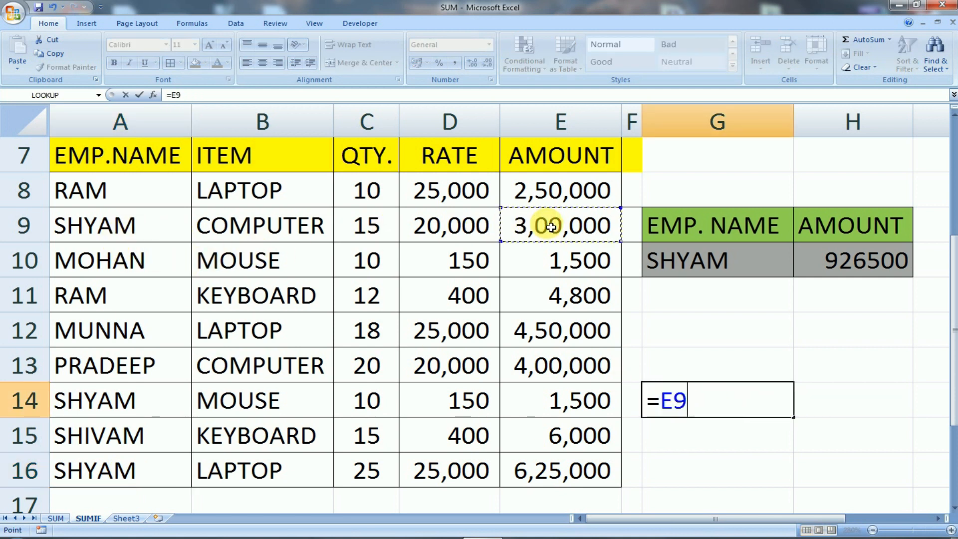
pyautogui.write('+')
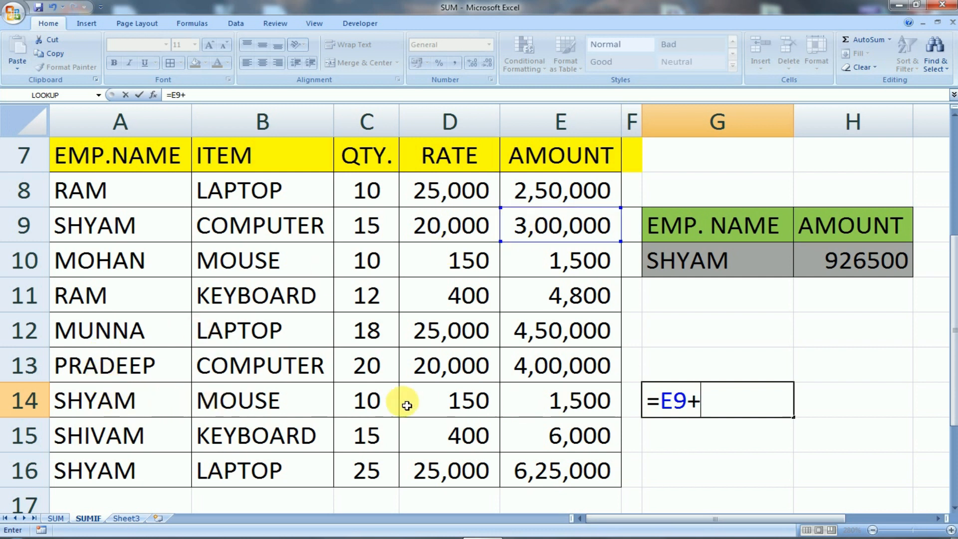
pyautogui.click(573, 405)
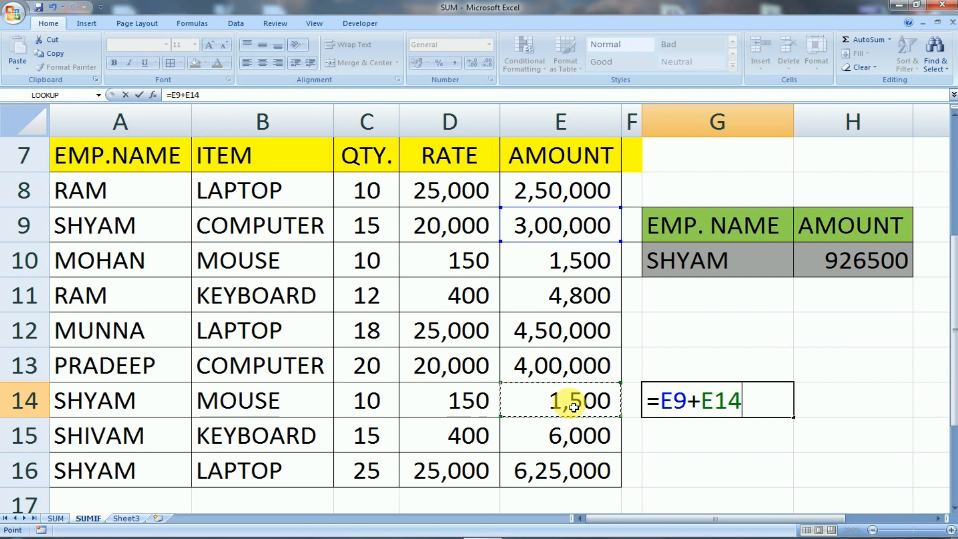
pyautogui.write('+')
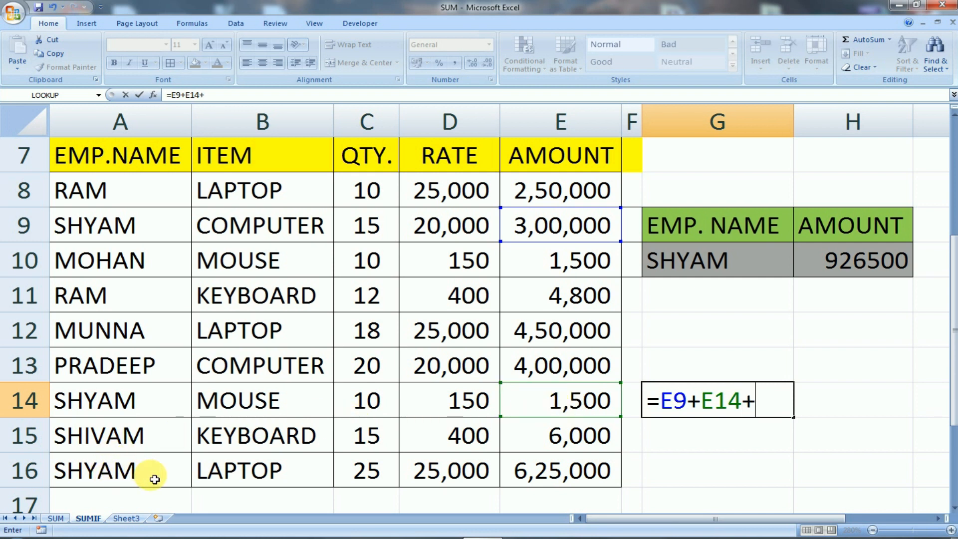
pyautogui.click(571, 476)
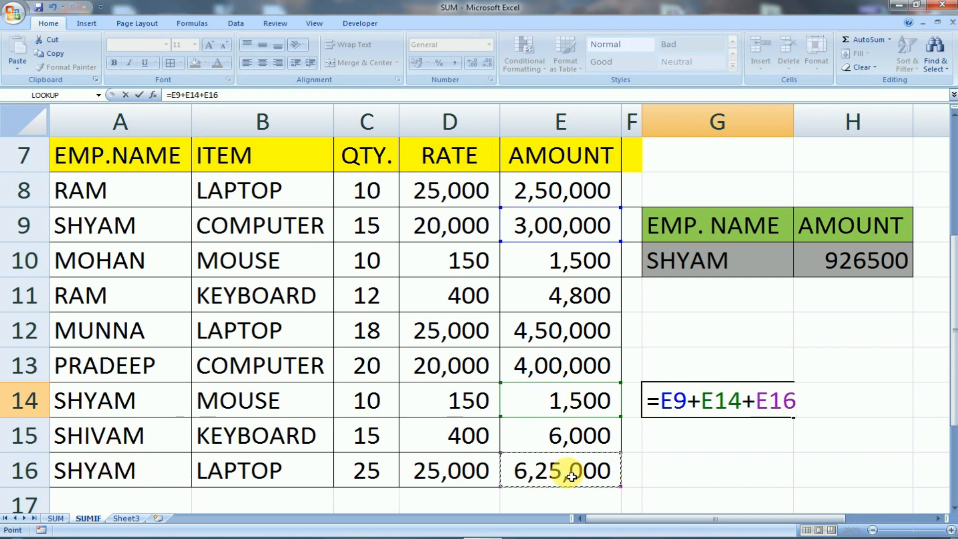
pyautogui.press('Return')
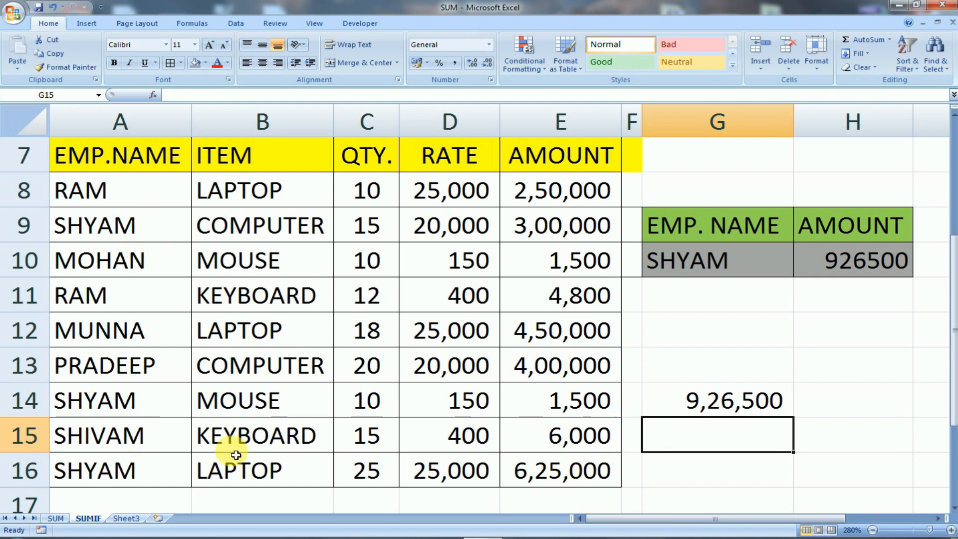
pyautogui.click(726, 402)
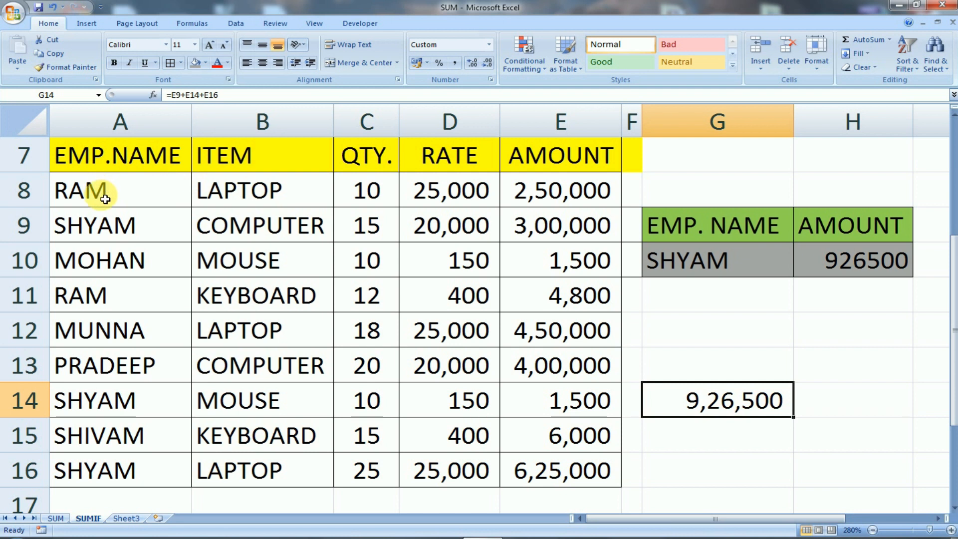
pyautogui.click(856, 267)
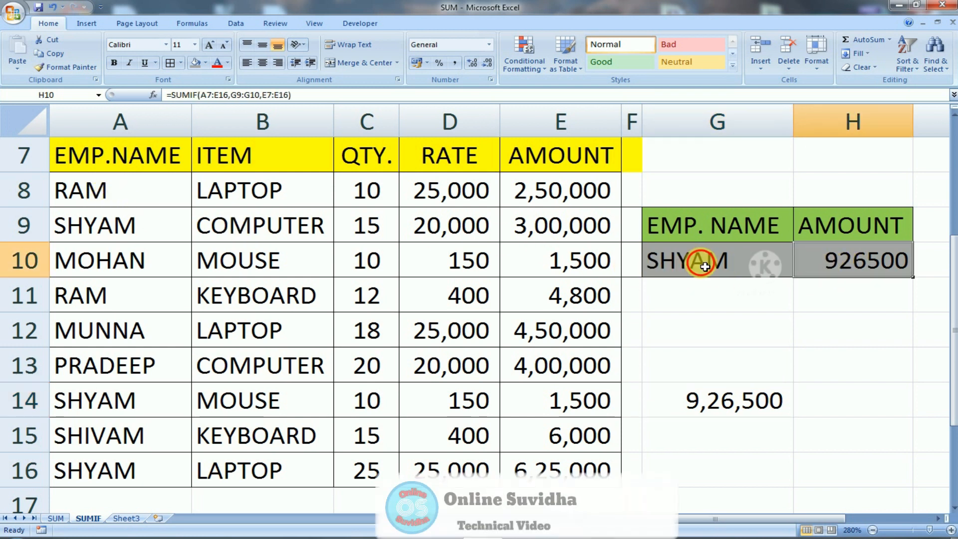
# Step: Replace the criterion in G10 with the employee name from A10 and compare with that employee's entry in row 10
pyautogui.click(779, 270)
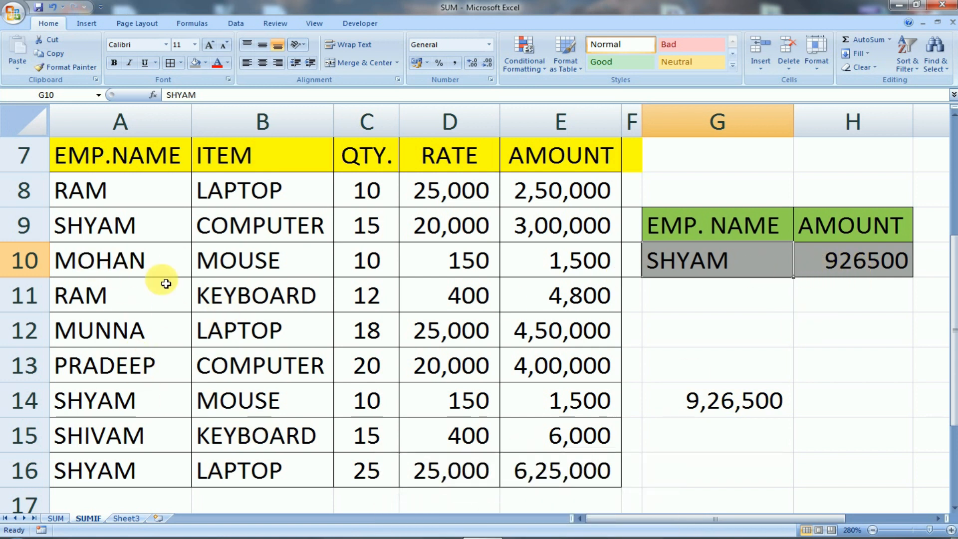
pyautogui.write('MOHAN')
pyautogui.press('Return')
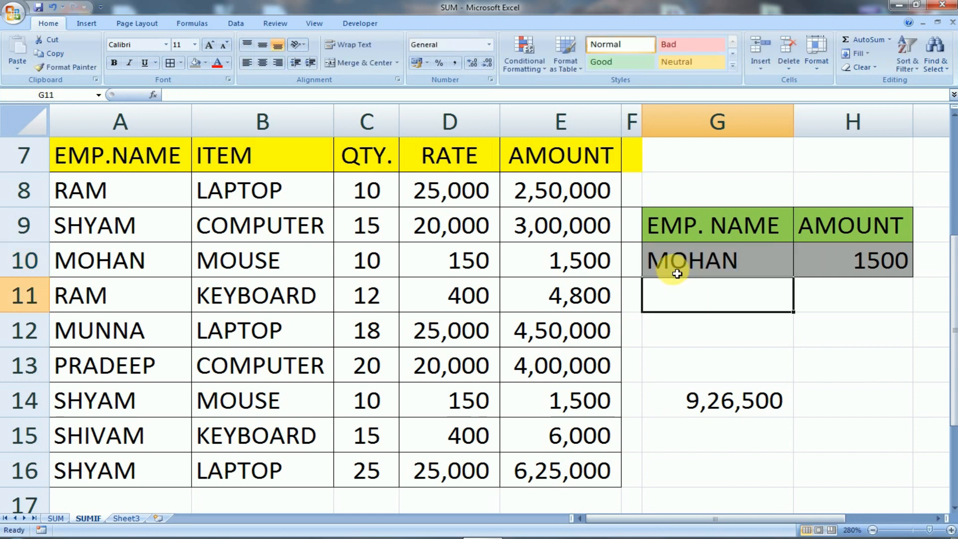
pyautogui.click(679, 268)
pyautogui.click(118, 266)
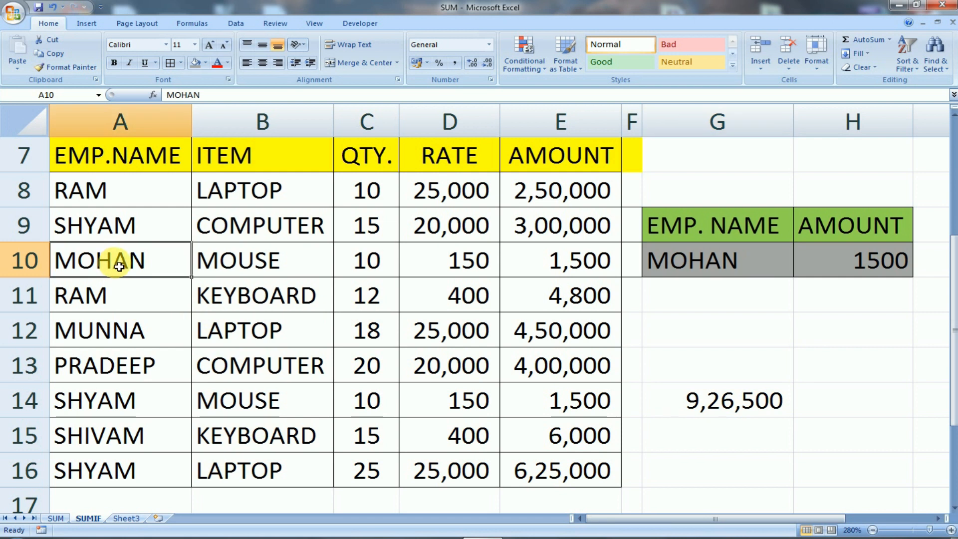
pyautogui.click(544, 264)
pyautogui.click(128, 259)
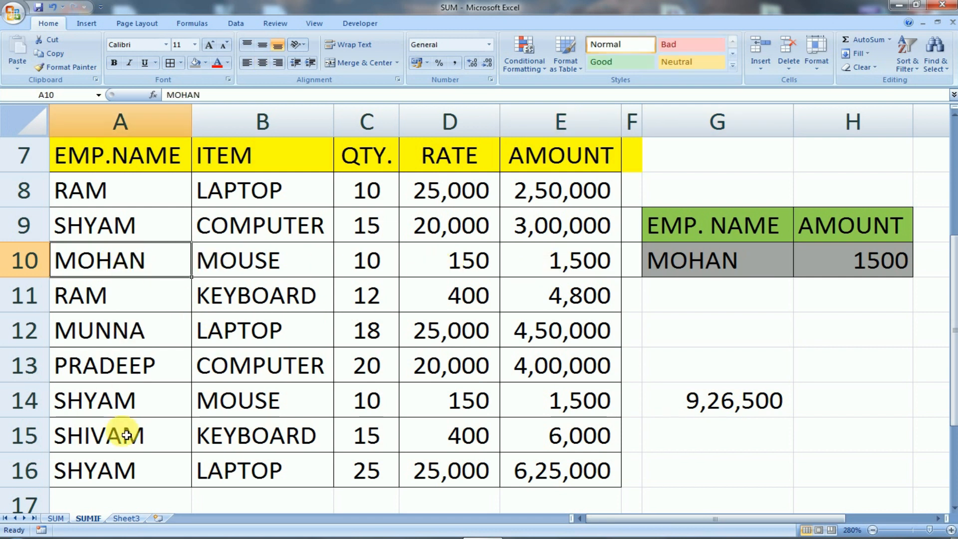
# Step: Change the criterion in G10 to the employee name from A8 and check the SUMIF total in H10
pyautogui.click(116, 191)
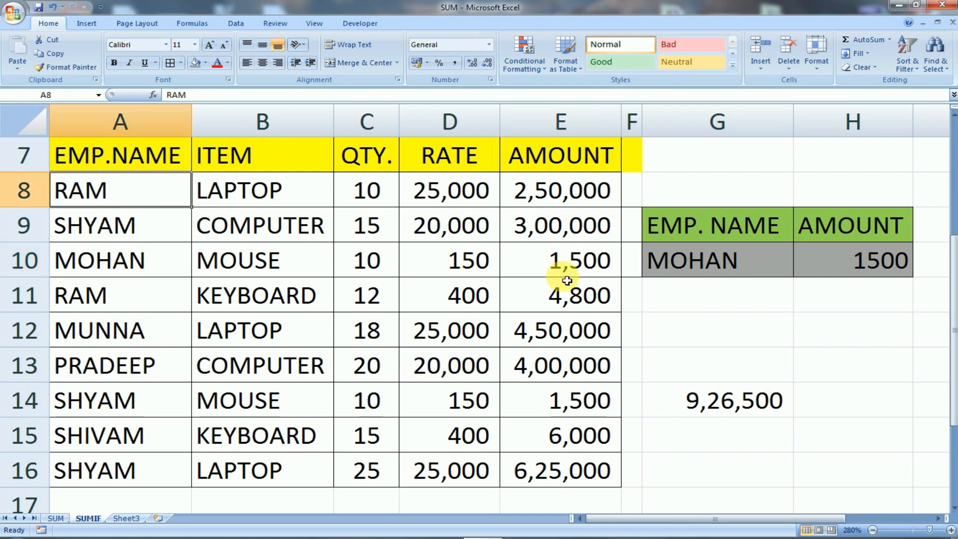
pyautogui.click(716, 262)
pyautogui.write('RAM')
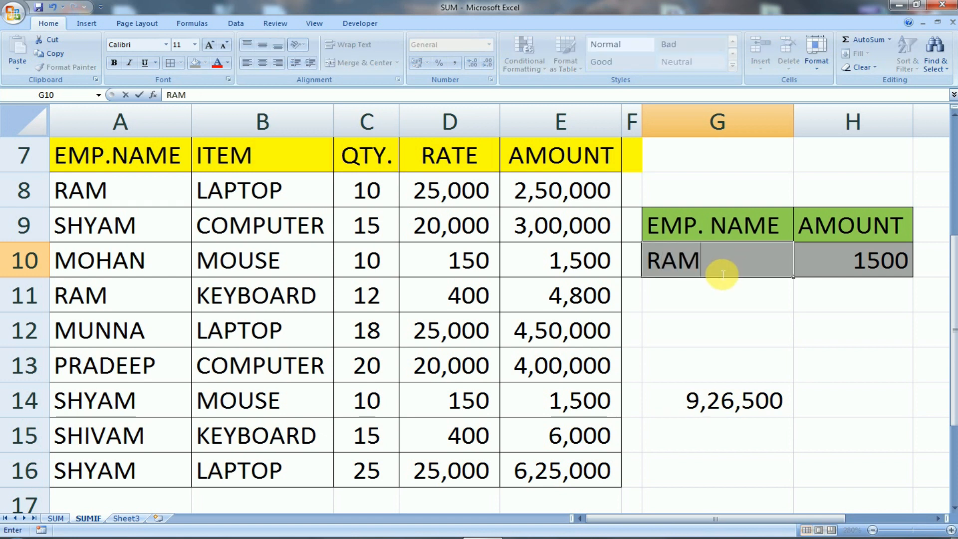
pyautogui.press('Return')
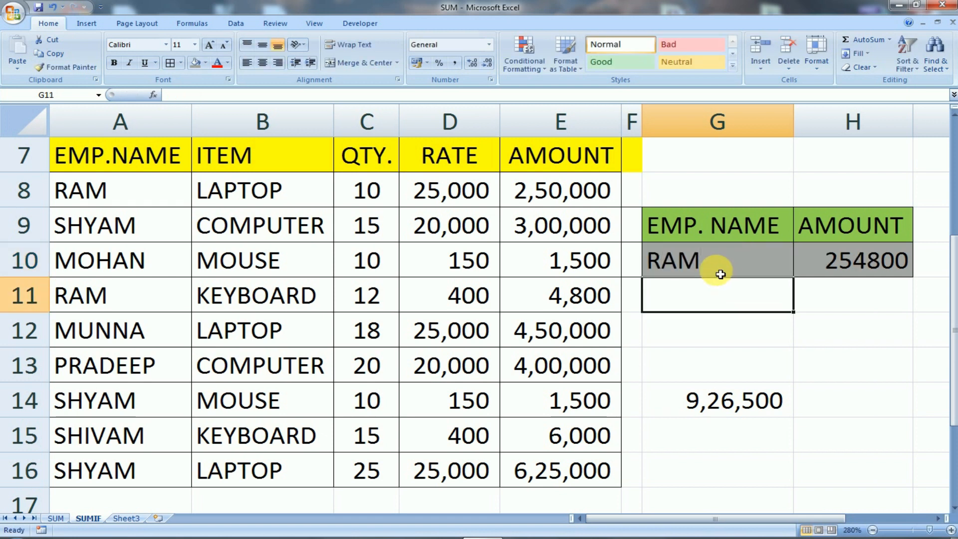
pyautogui.click(832, 267)
# Step: Cross-check the new employee's total by entering =E8+E11 in G12
pyautogui.click(709, 339)
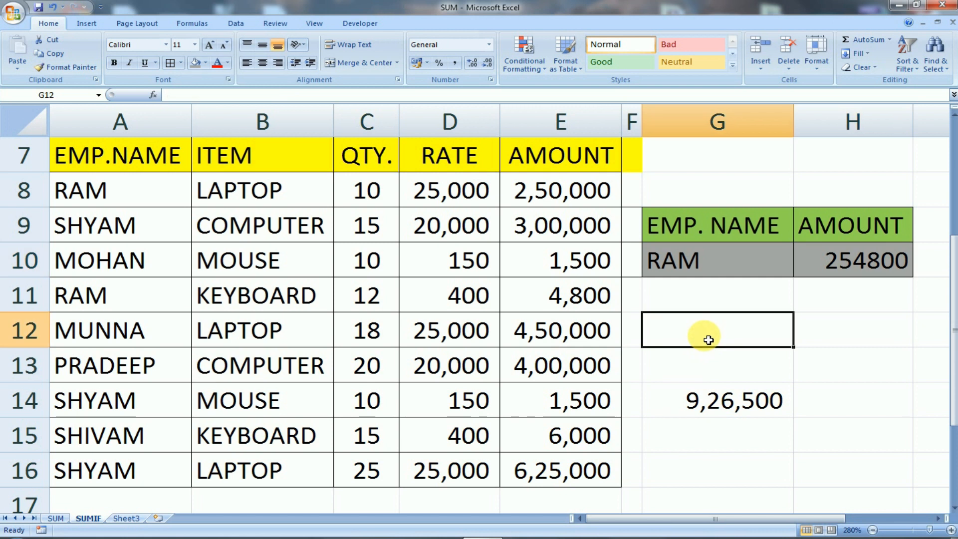
pyautogui.write('=')
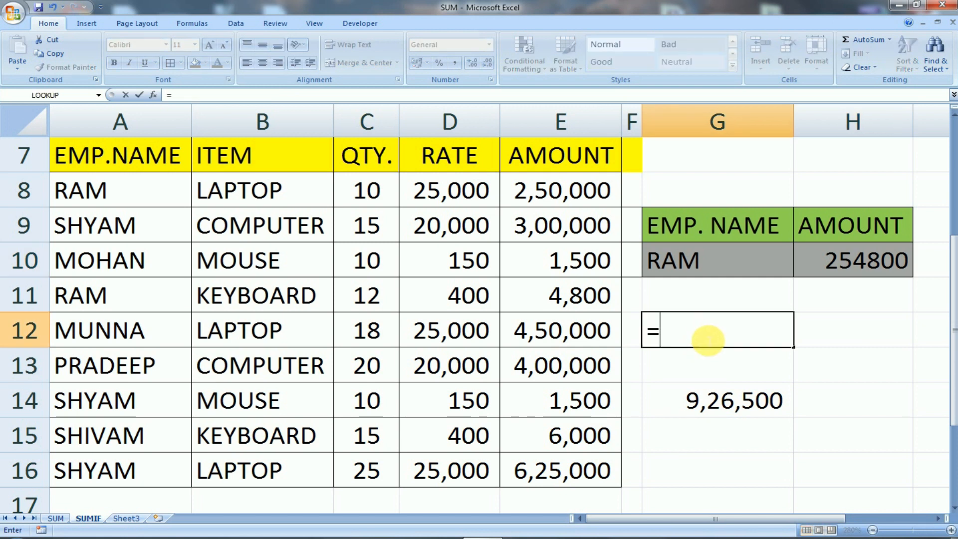
pyautogui.click(532, 193)
pyautogui.write('+')
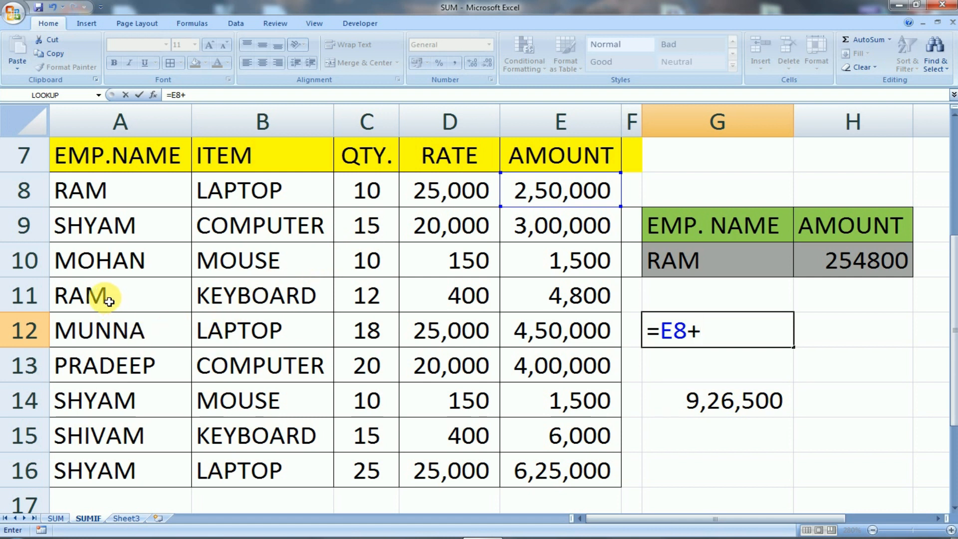
pyautogui.click(579, 297)
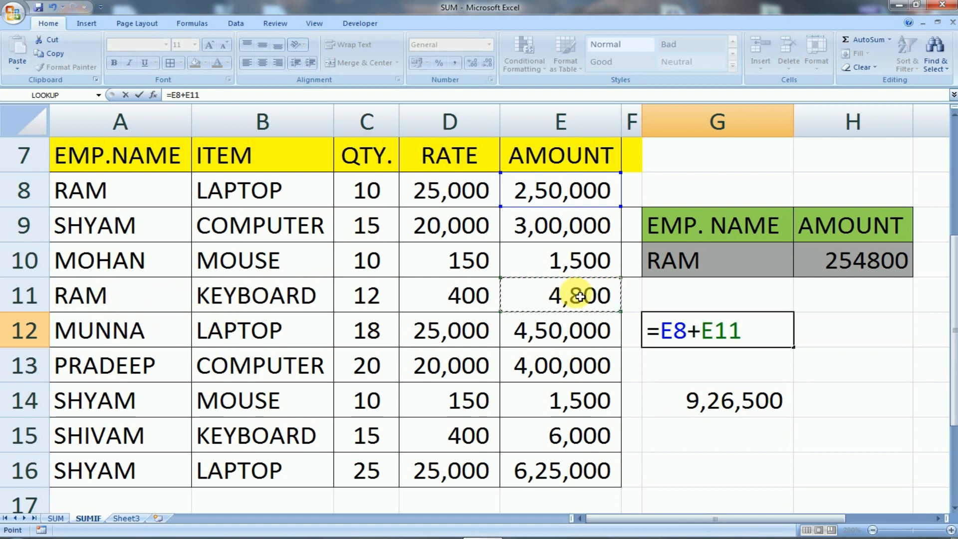
pyautogui.press('Return')
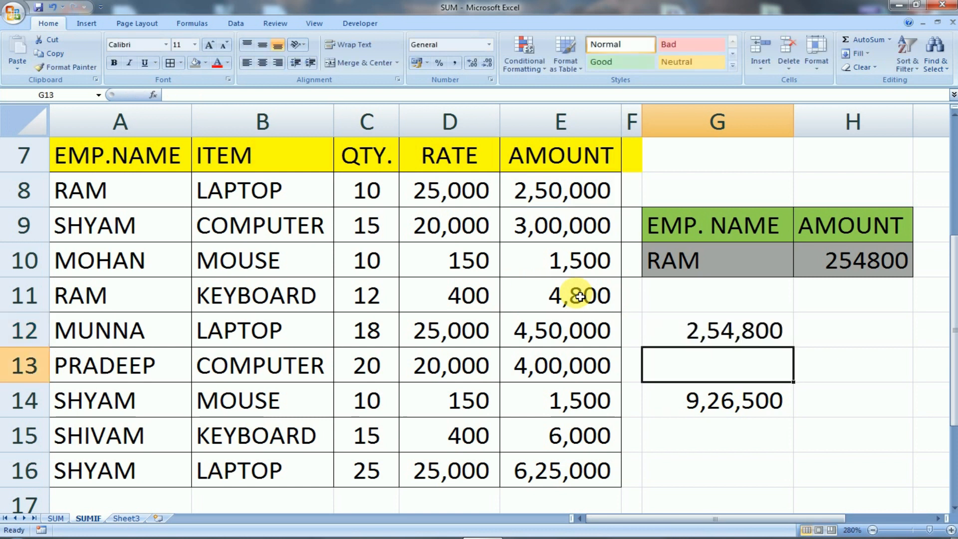
pyautogui.click(760, 342)
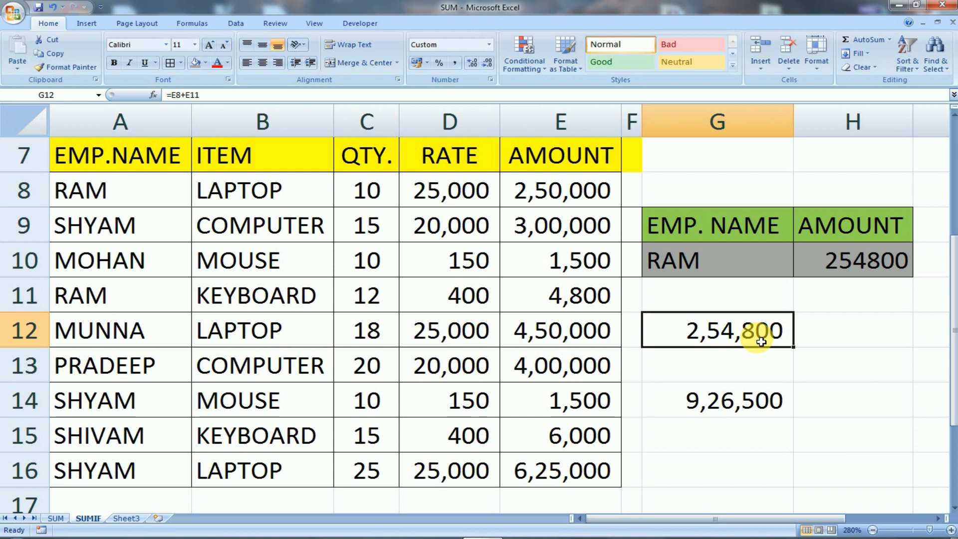